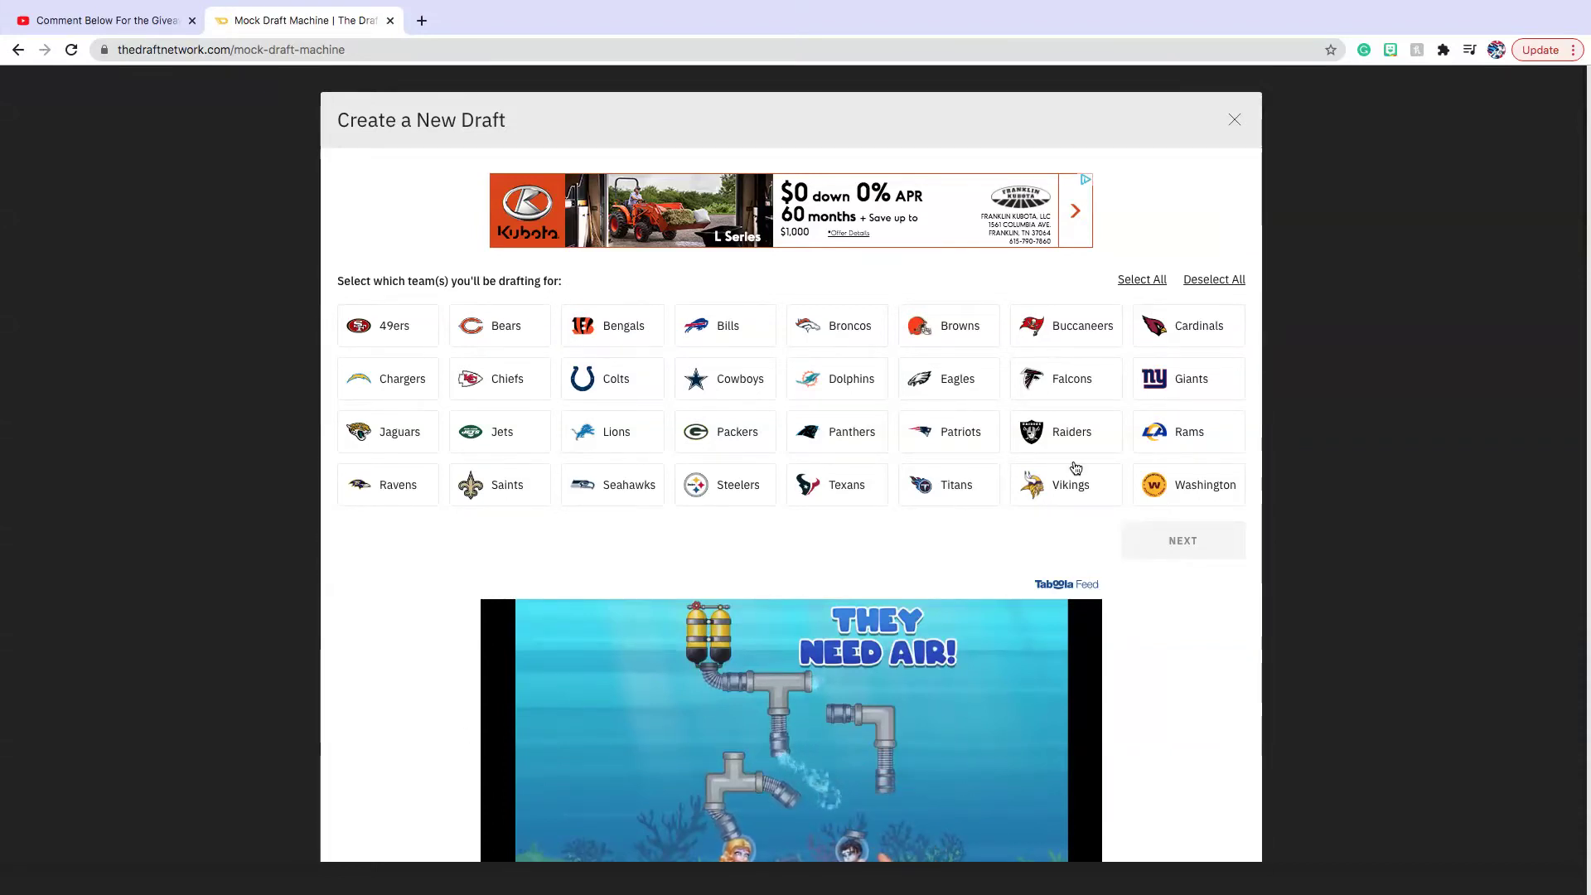
Start a 7-round manual mock draft for the Giants on TDN's Predictive Board
left_click(1177, 433)
left_click(1178, 395)
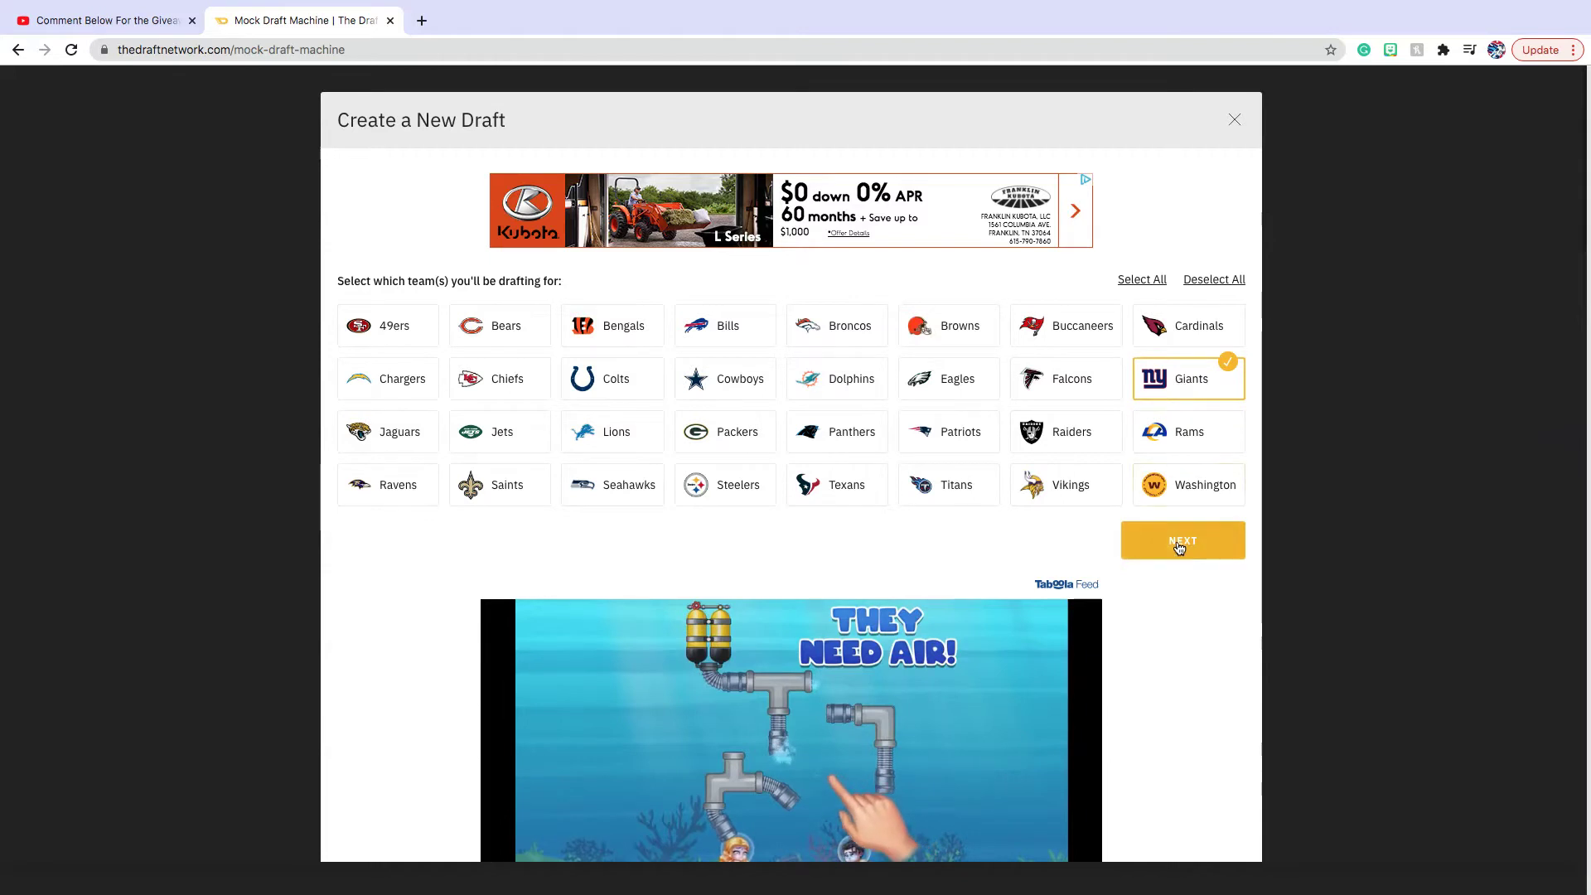
left_click(1163, 540)
left_click(673, 300)
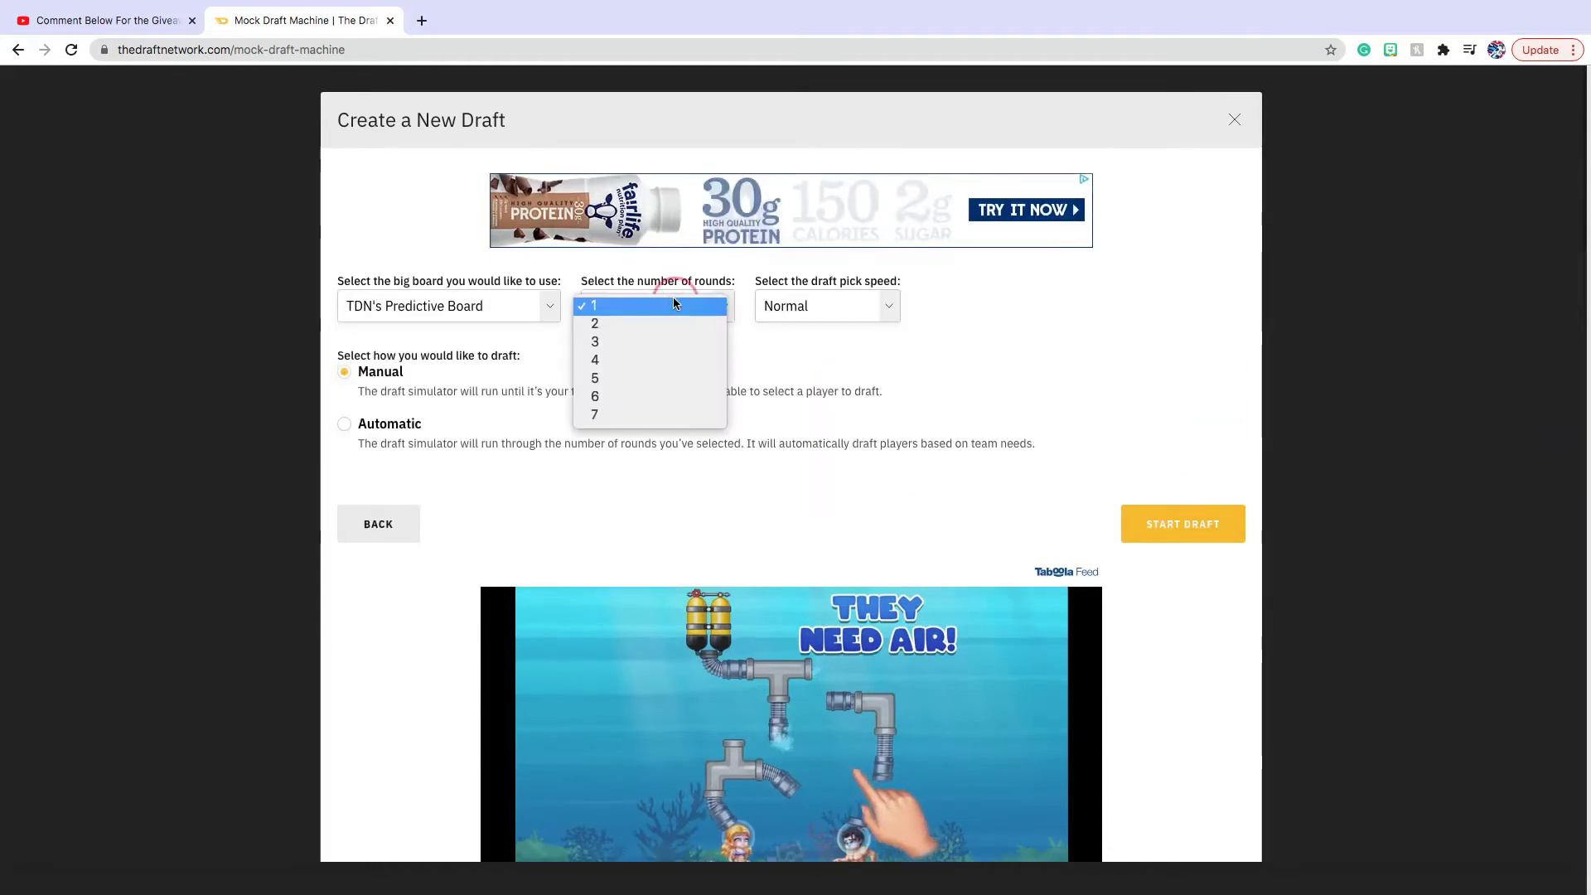
left_click(633, 417)
left_click(1183, 533)
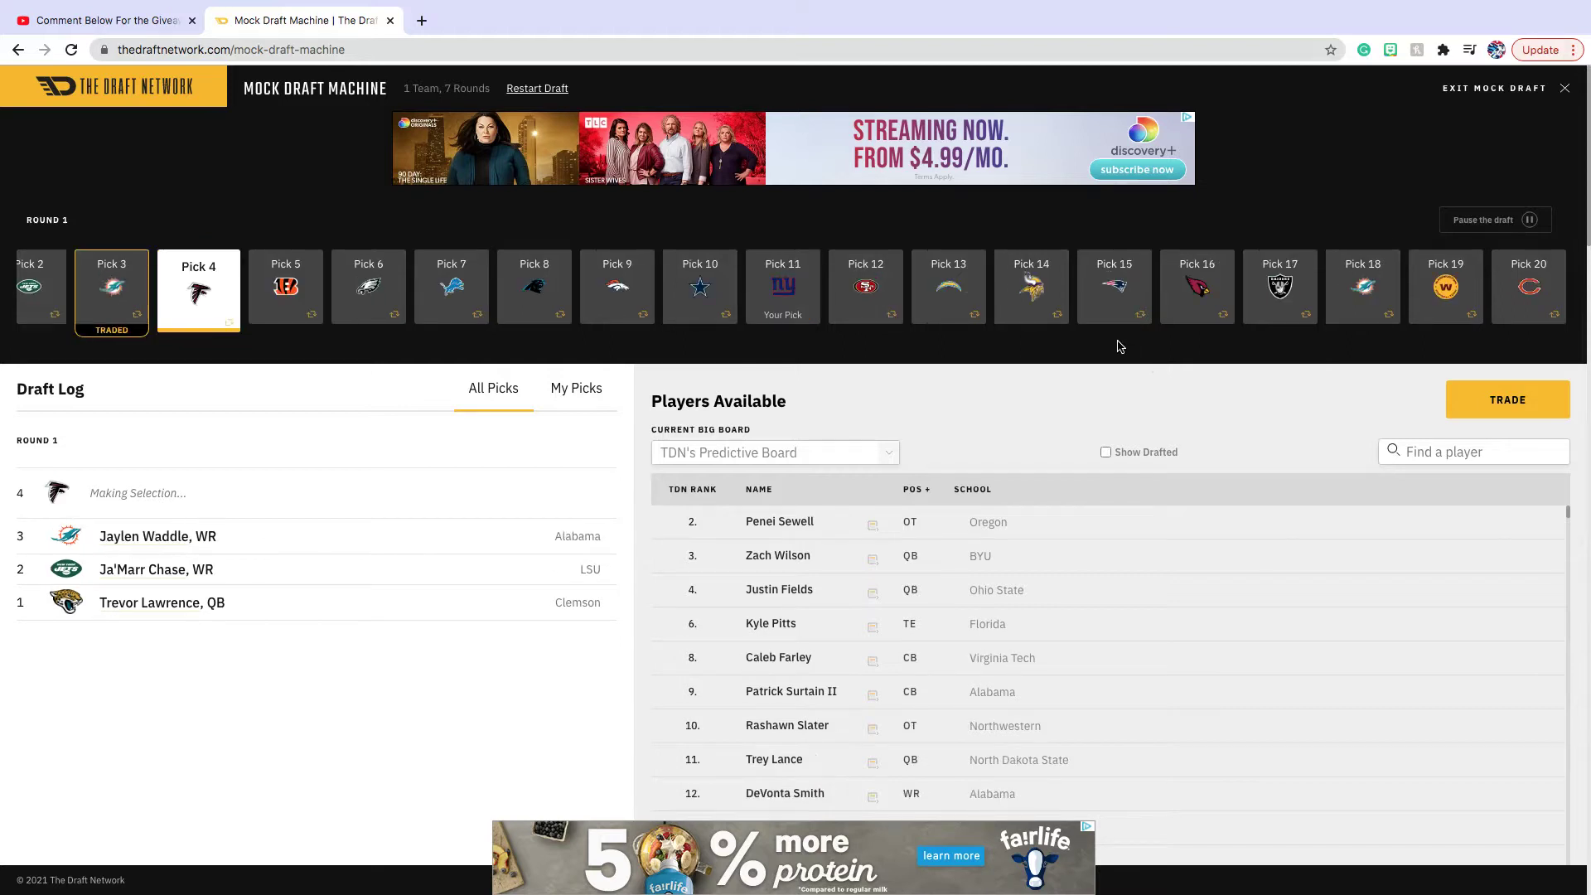
Scroll the draft board while the first ten picks are made
scroll(1120, 346, "down", 1)
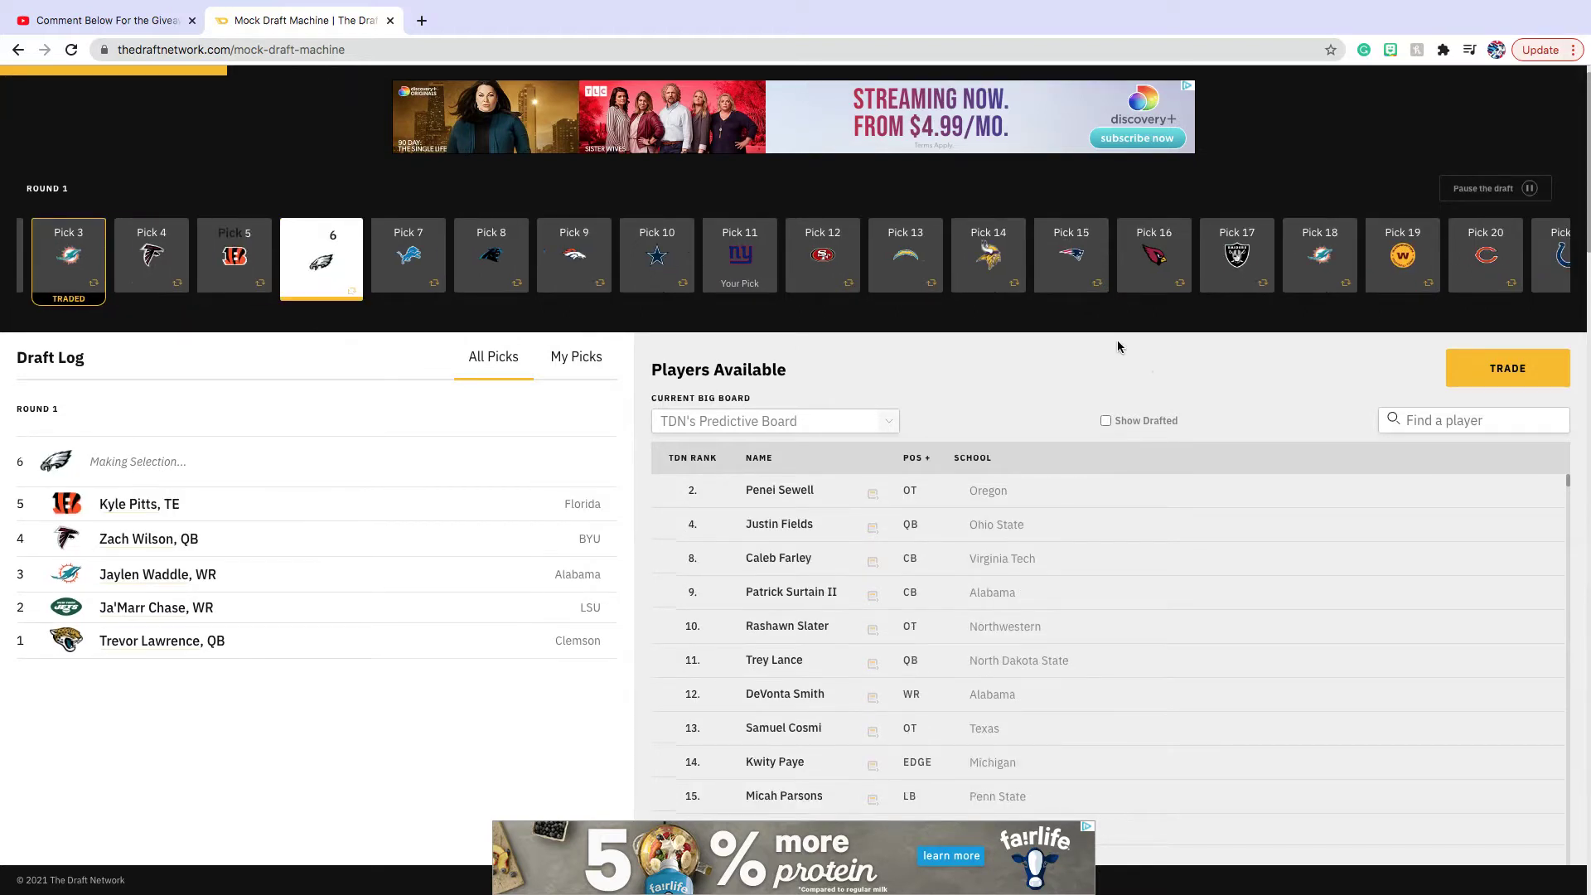
scroll(1117, 346, "up", 1)
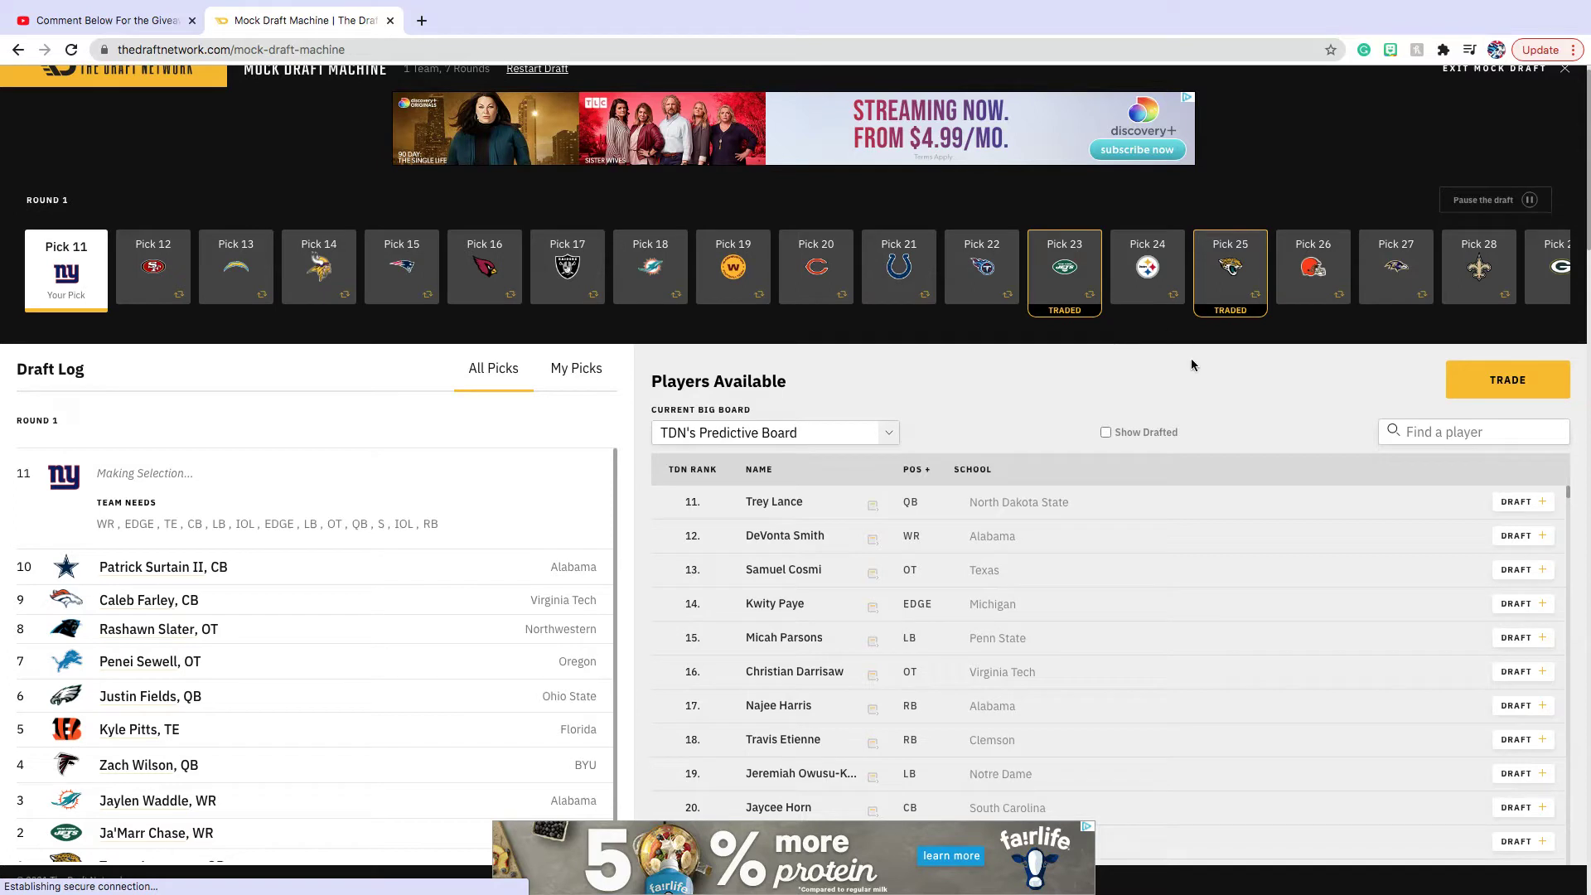
Draft DeVonta Smith, WR, with the Giants' pick 11 and let round 1 continue
left_click(1523, 539)
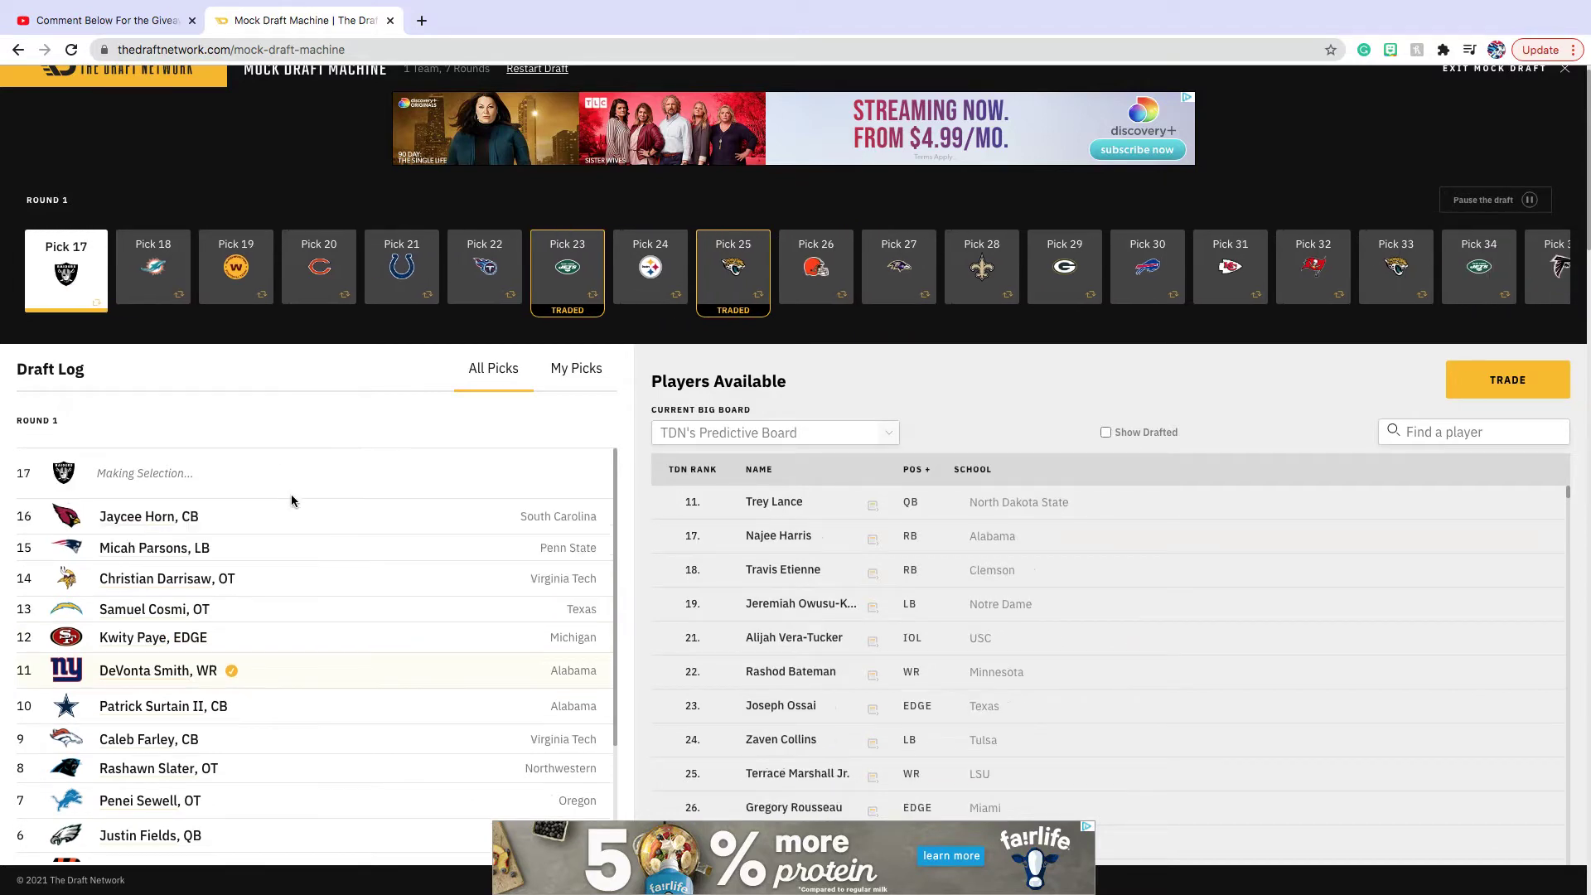
scroll(285, 572, "down", 2)
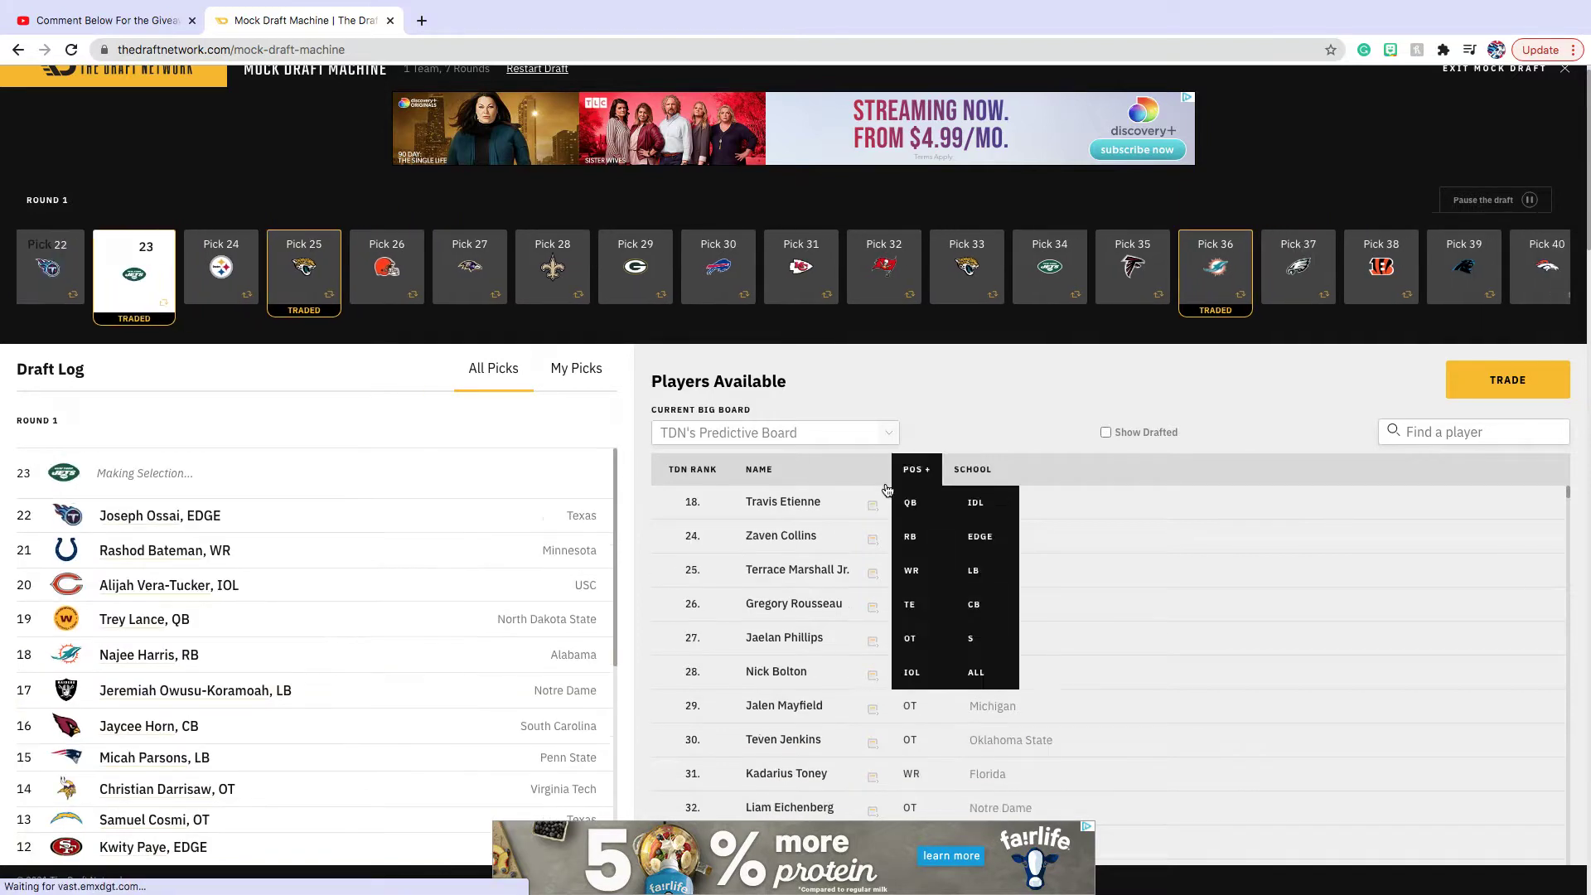
mouse_move(918, 485)
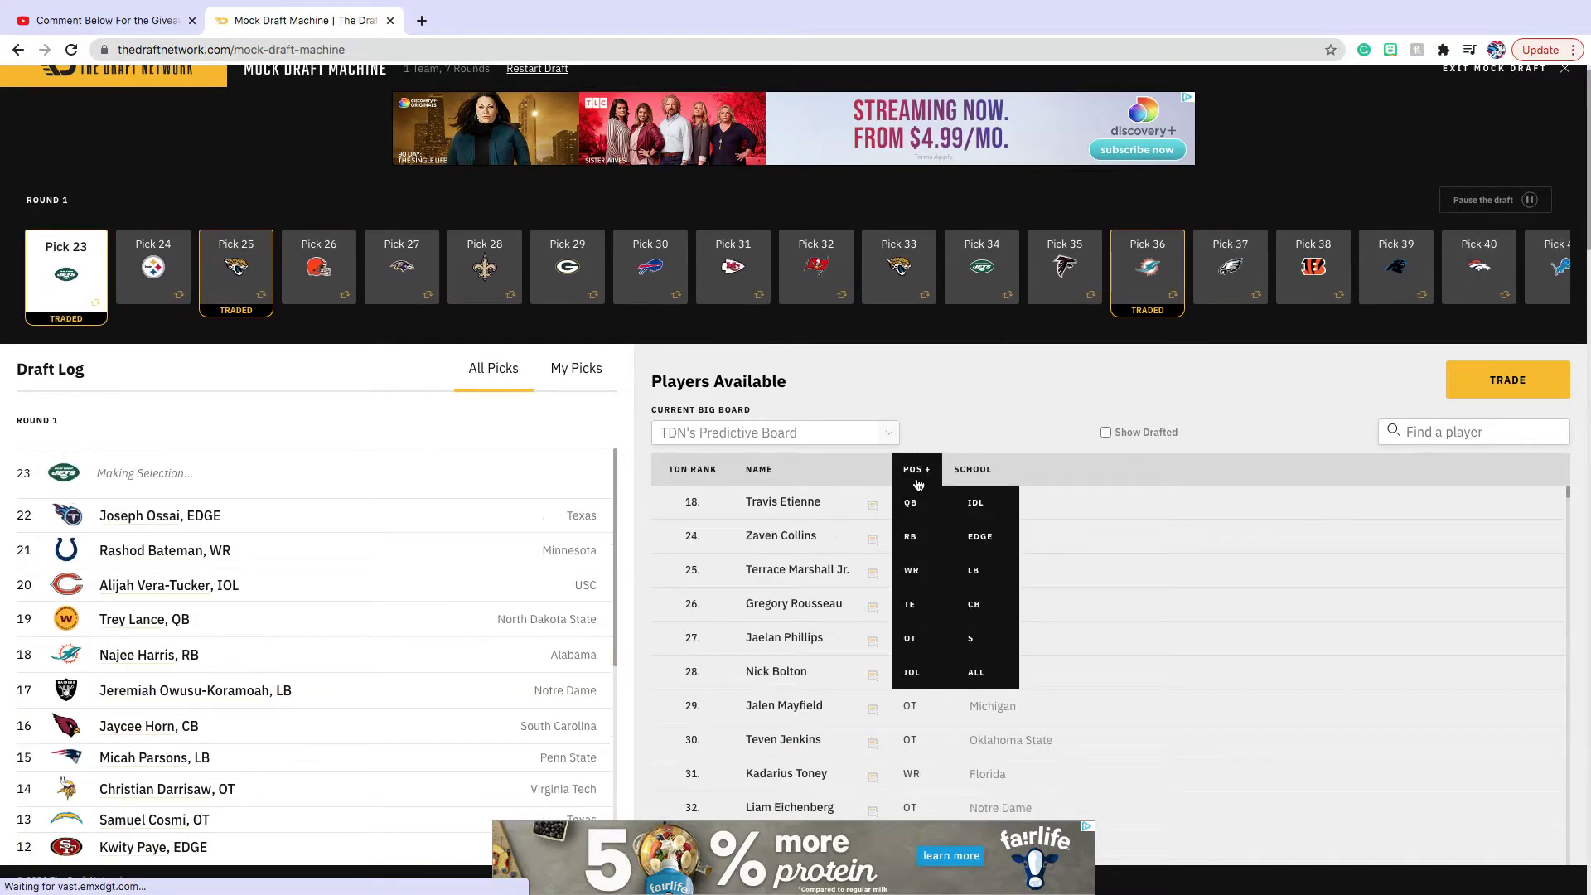
Review only the Giants' picks, then return to the full pick log
left_click(578, 372)
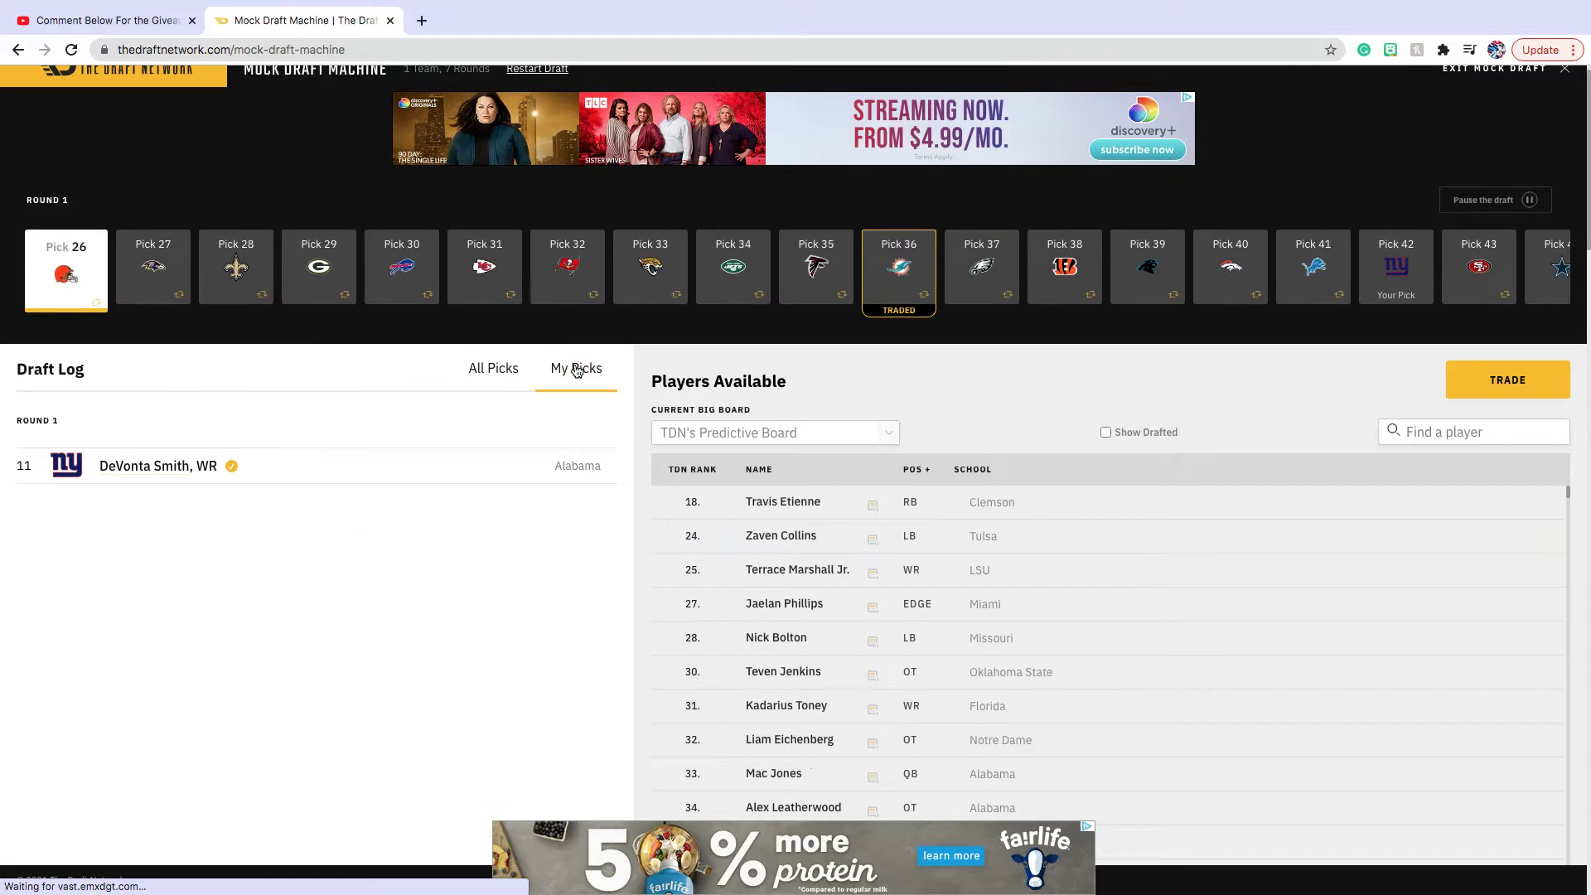
left_click(507, 371)
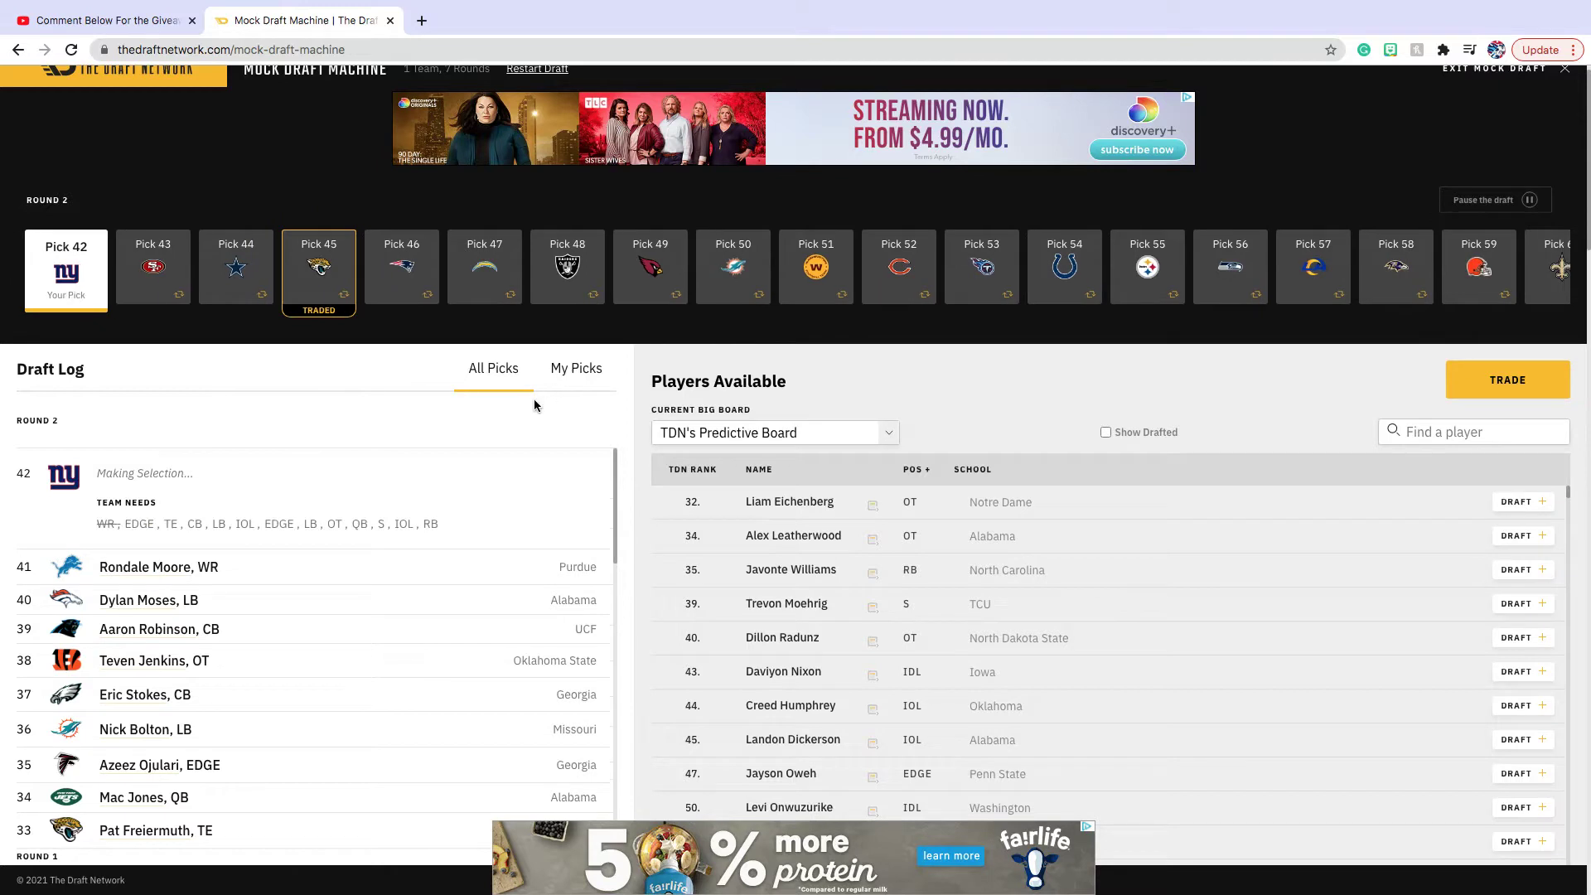
Filter available players to TE, then EDGE, draft Jayson Oweh at pick 42, and view his profile
left_click(911, 472)
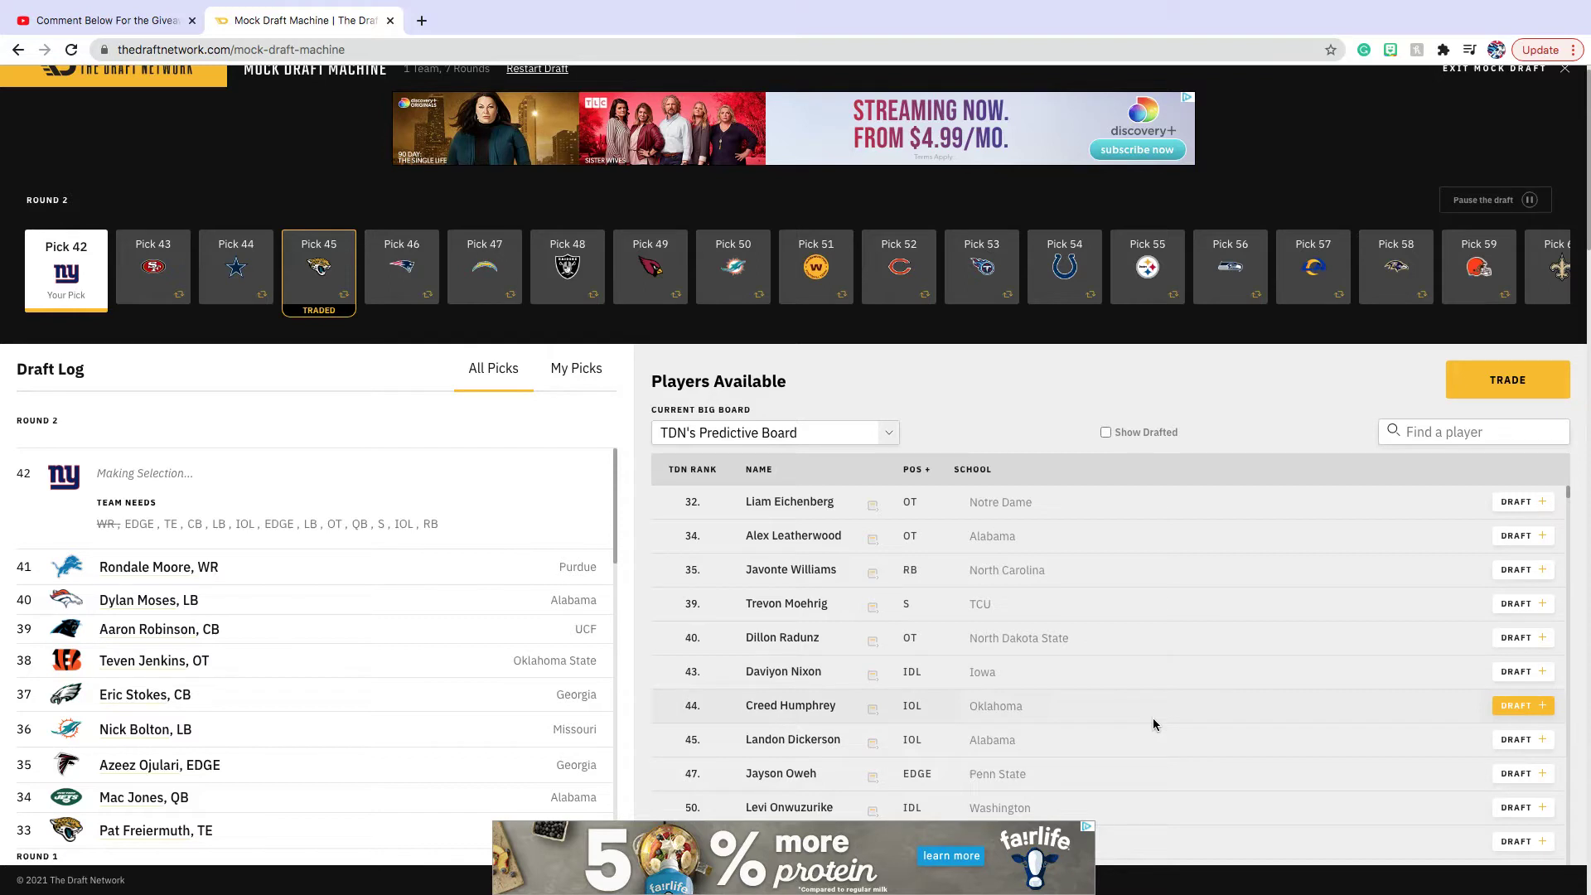
left_click(917, 470)
left_click(916, 604)
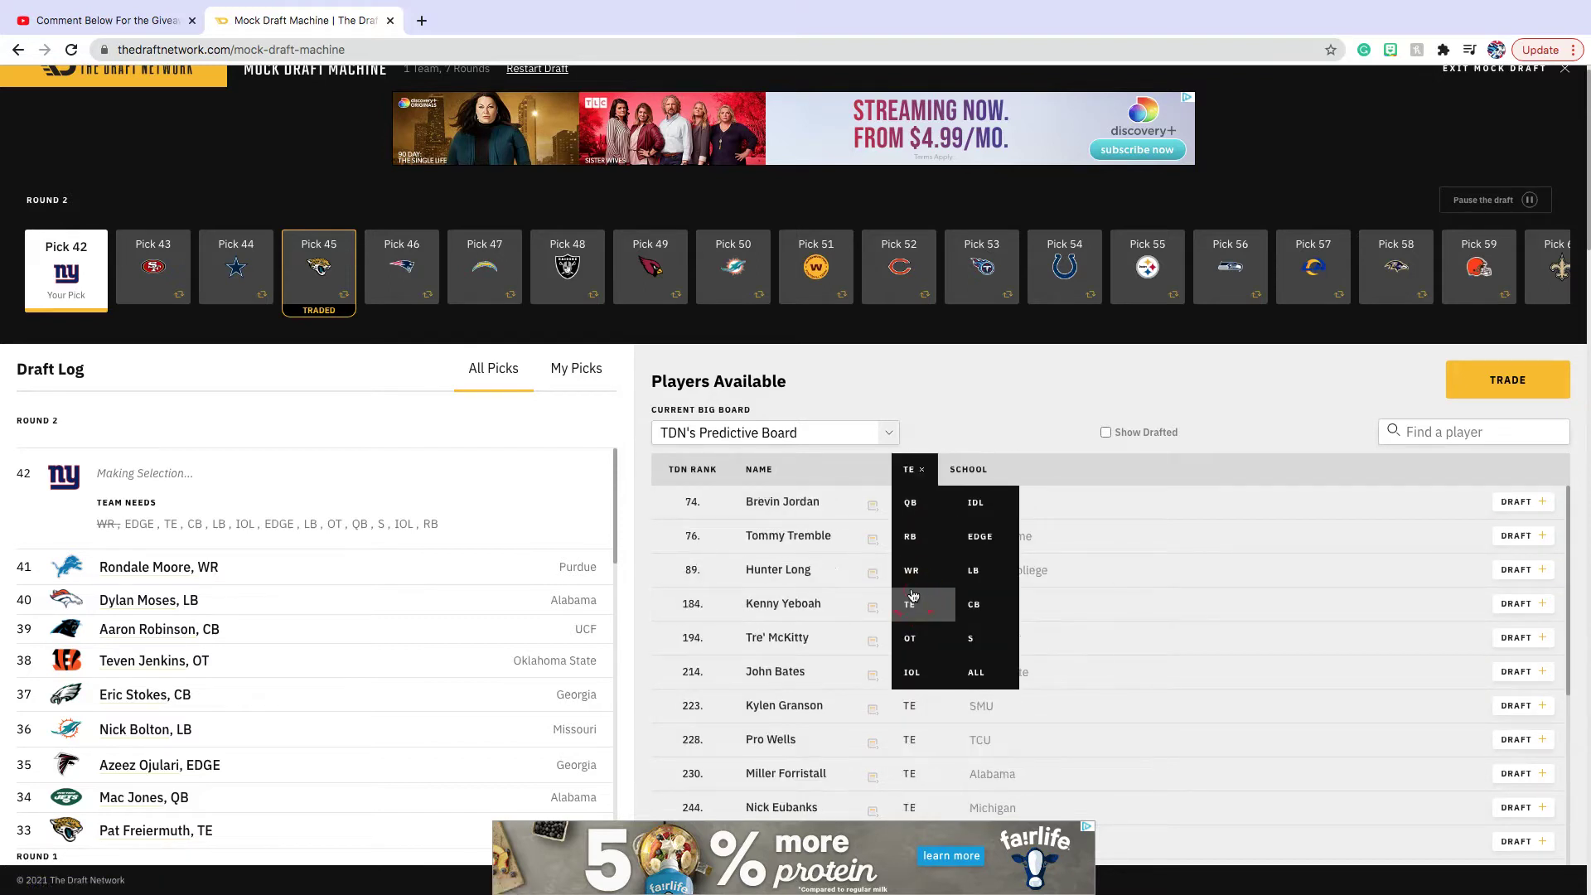
left_click(980, 536)
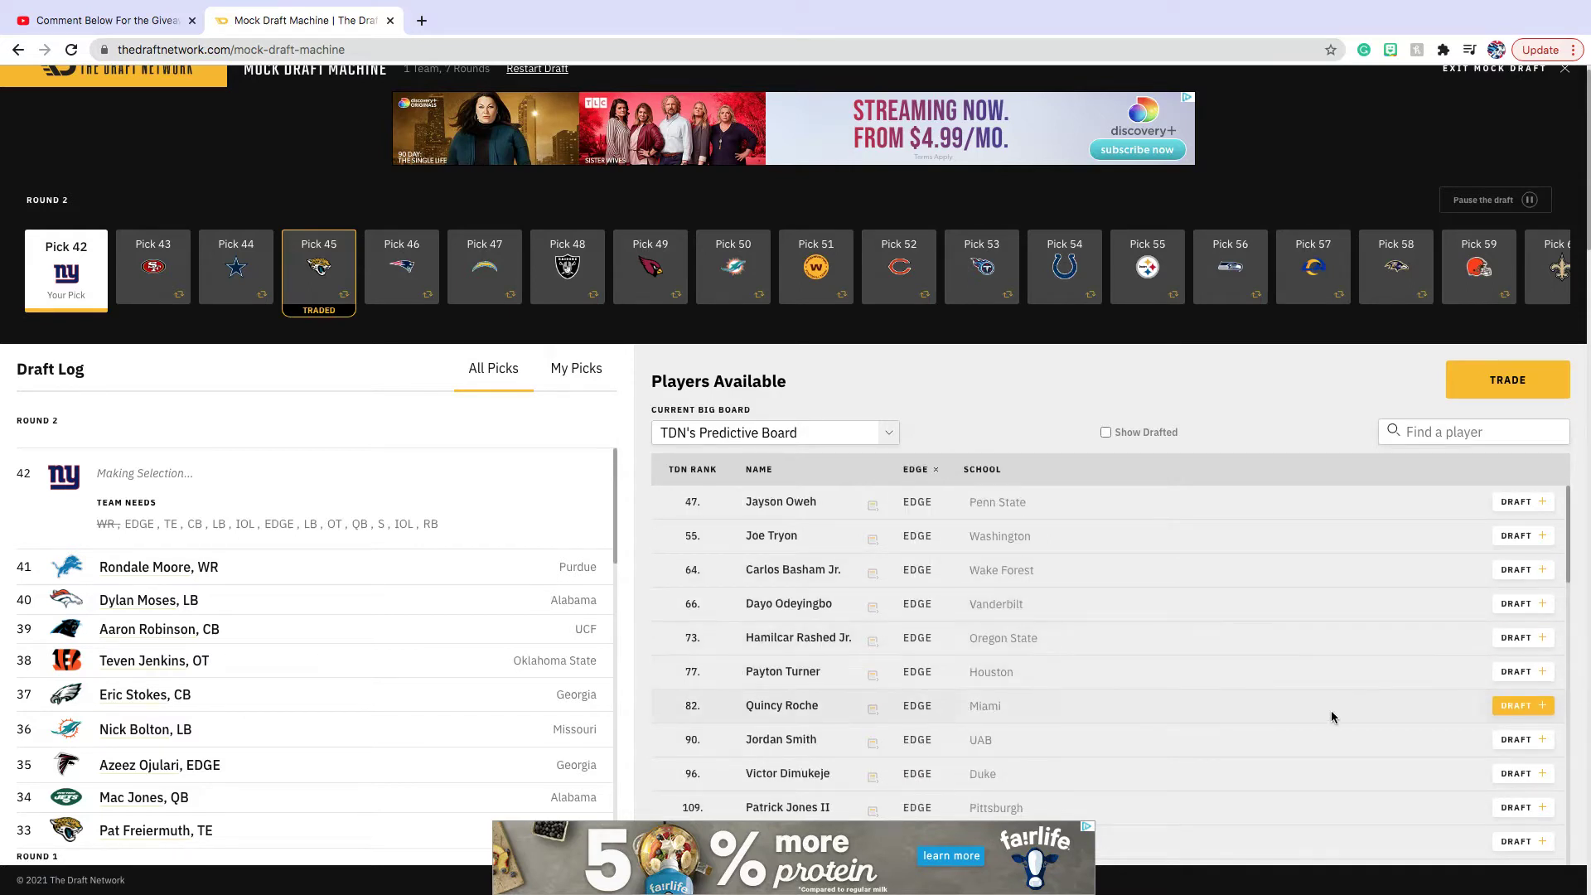
left_click(1539, 503)
left_click(143, 564)
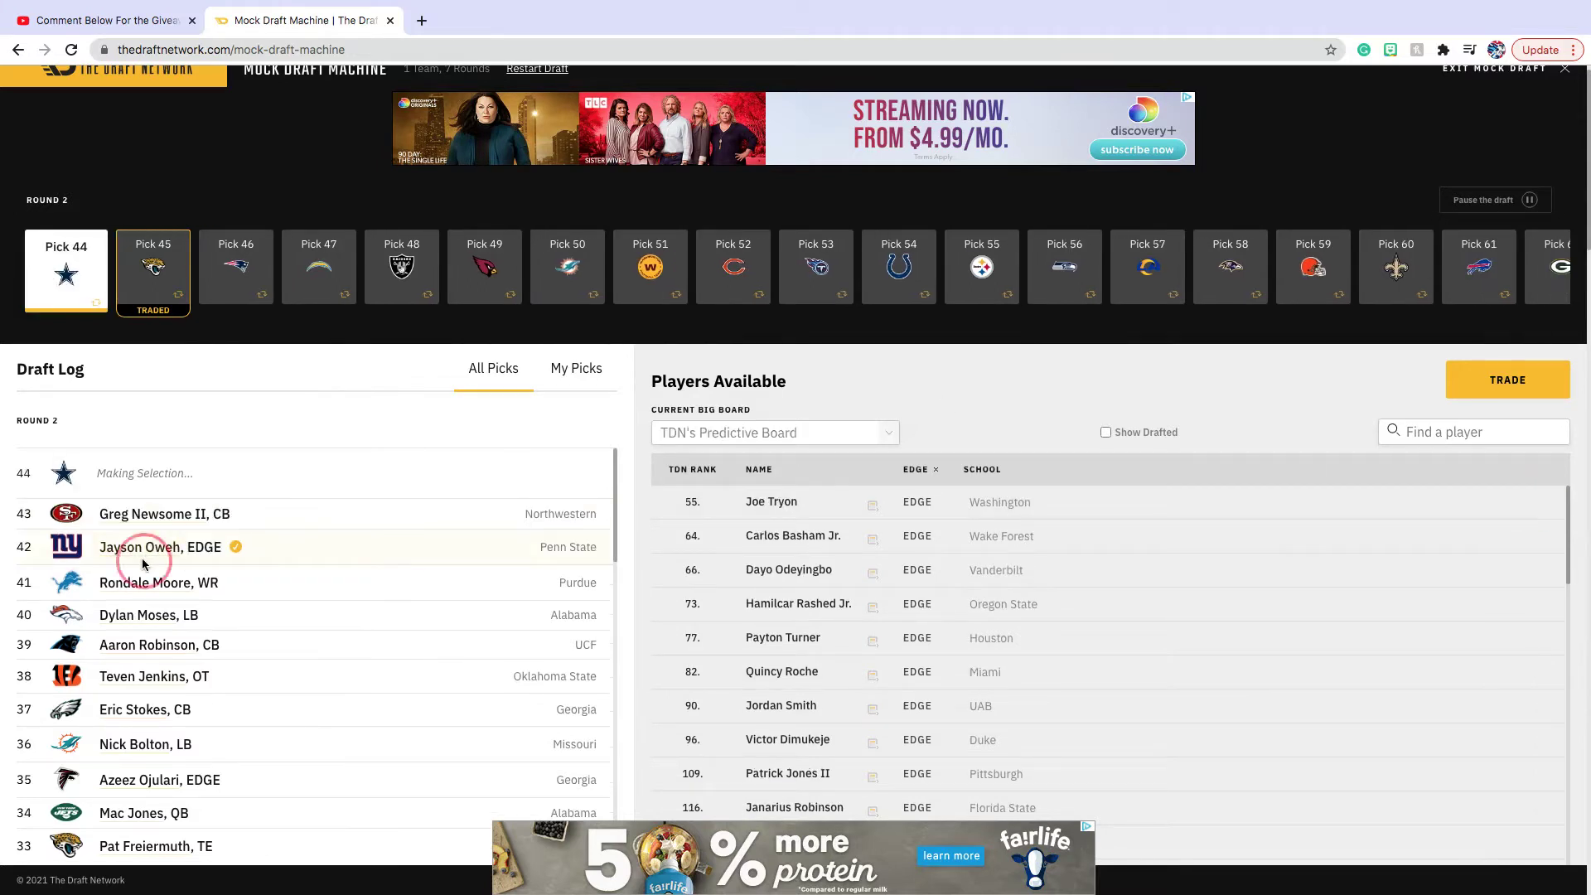
left_click(140, 583)
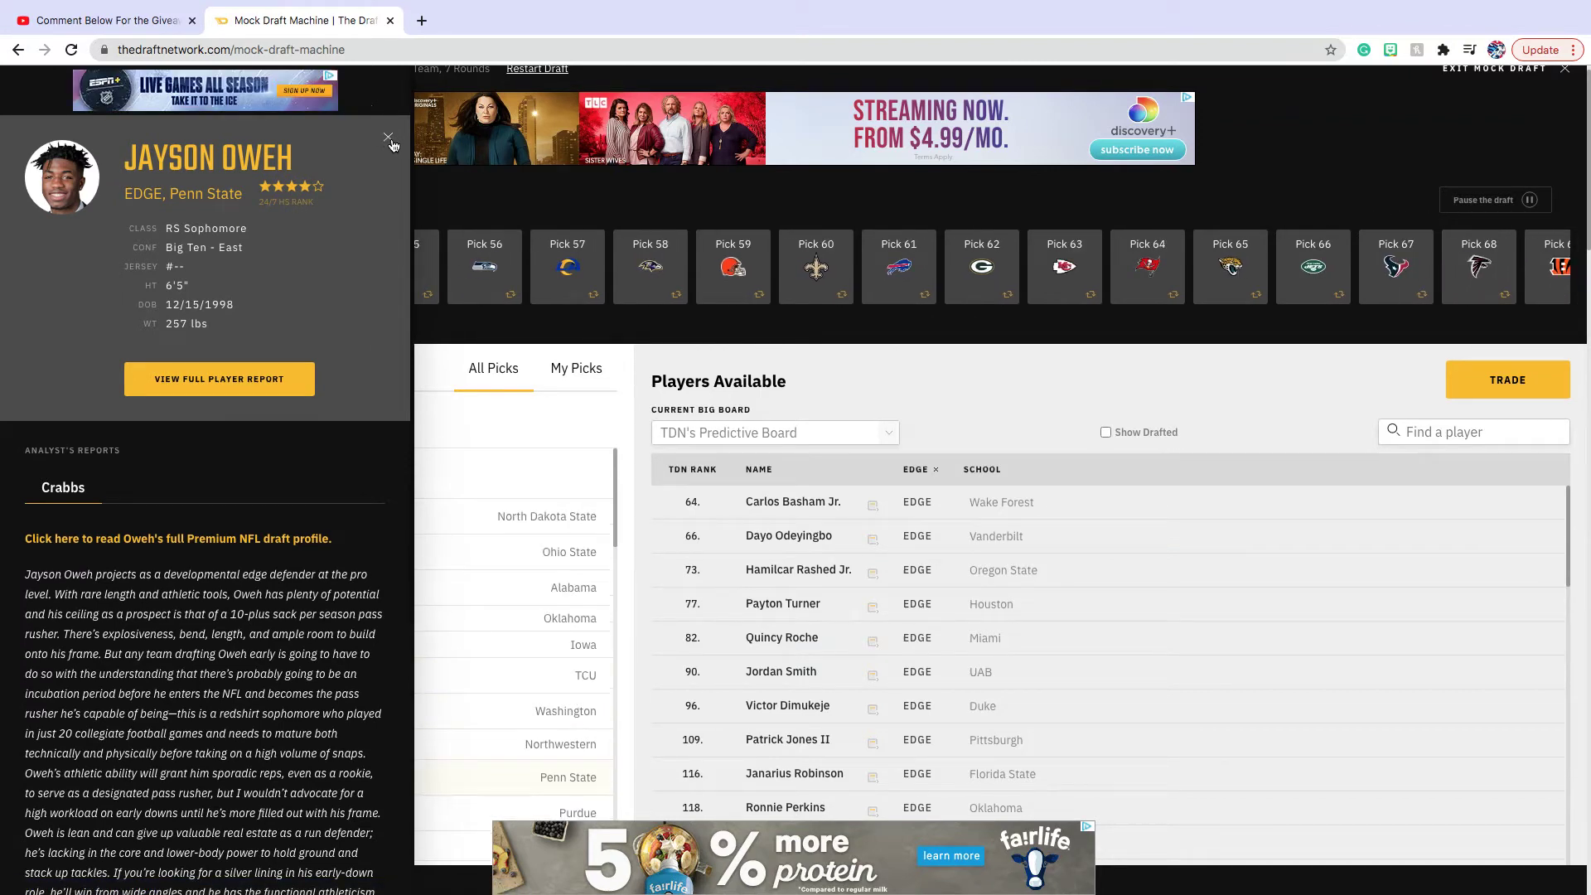
left_click(388, 139)
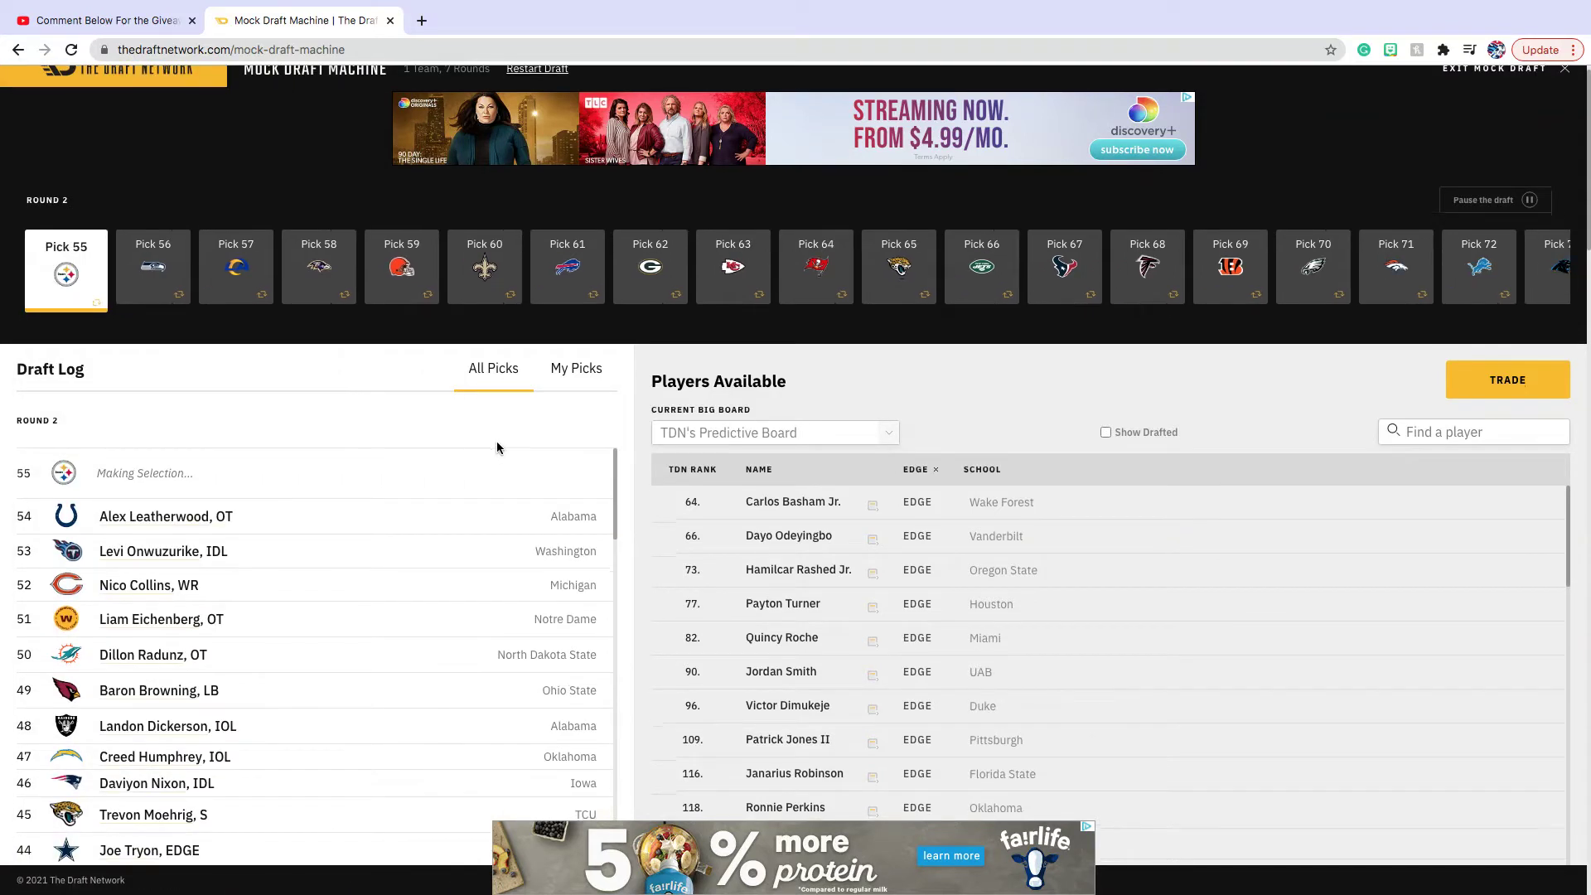
scroll(497, 447, "down", 2)
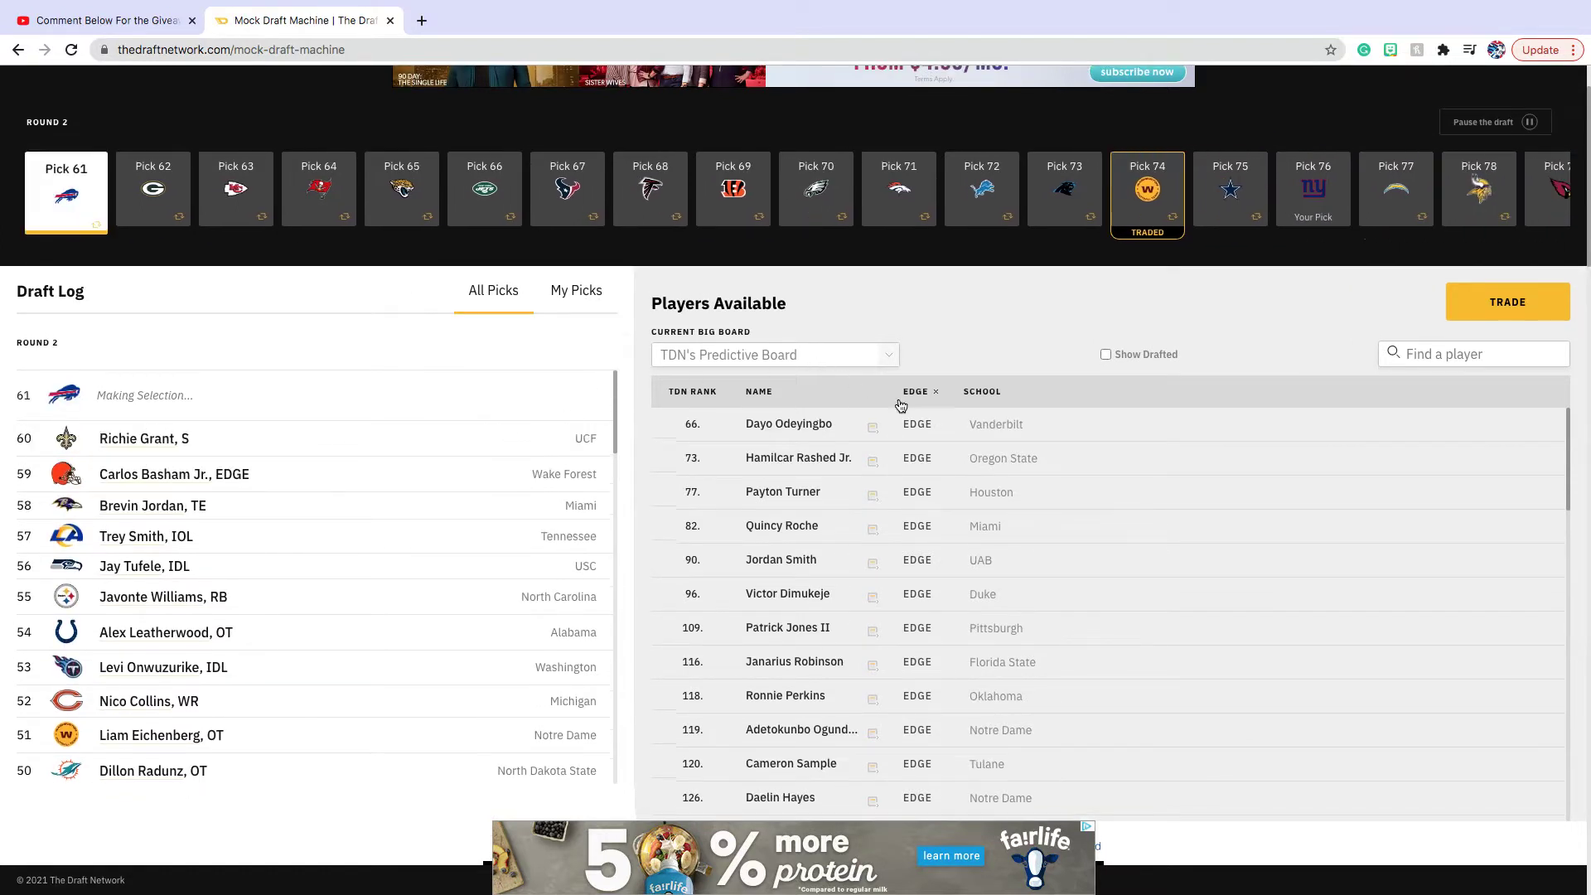
left_click(901, 398)
left_click(912, 429)
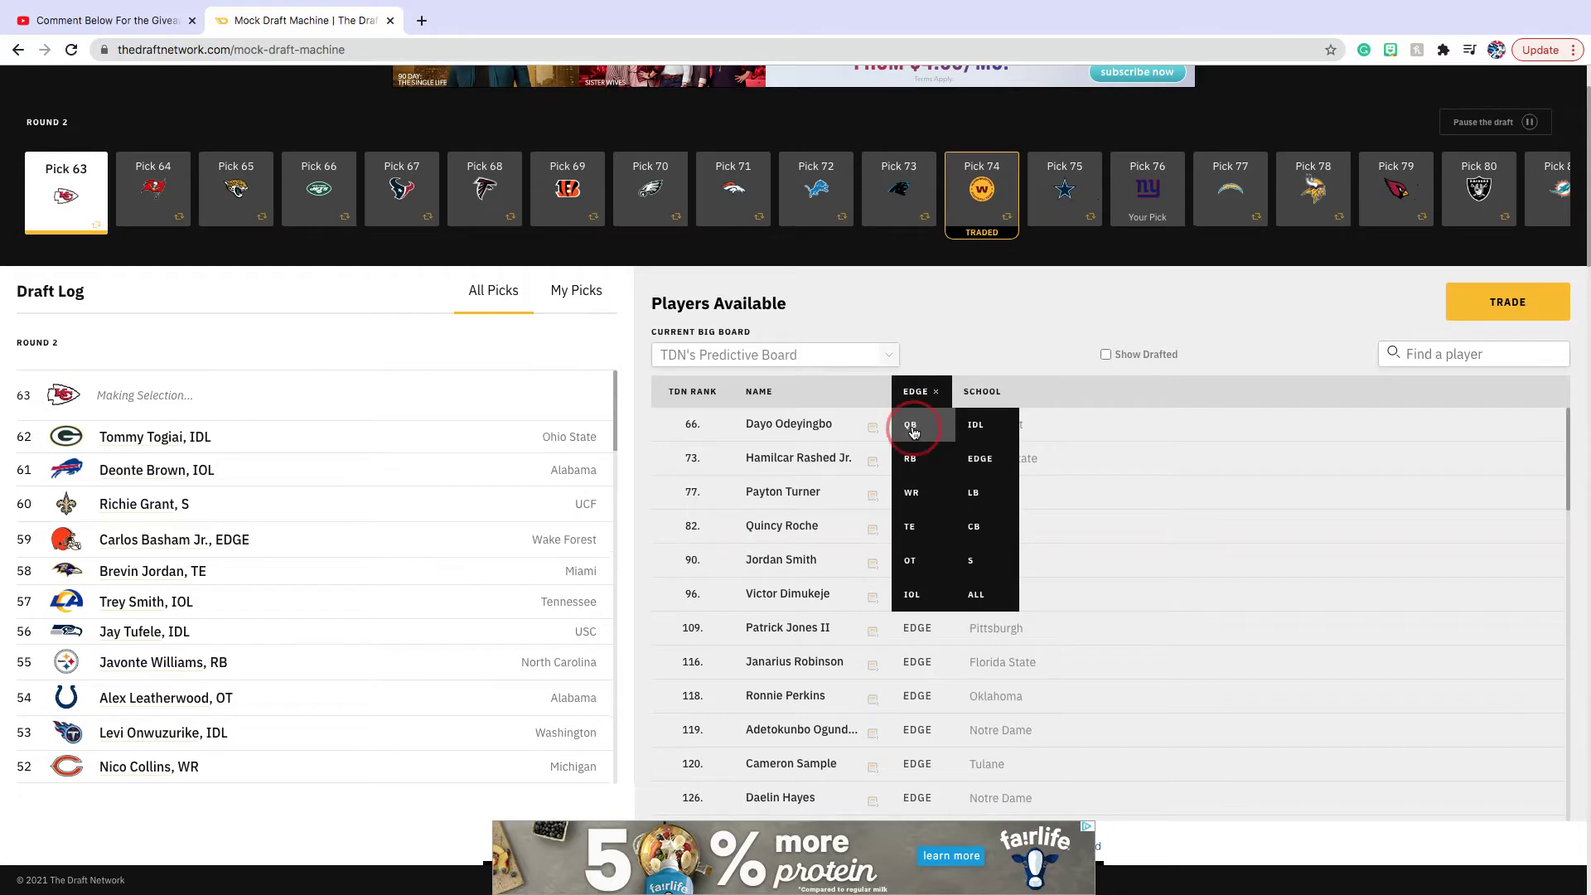
left_click(997, 594)
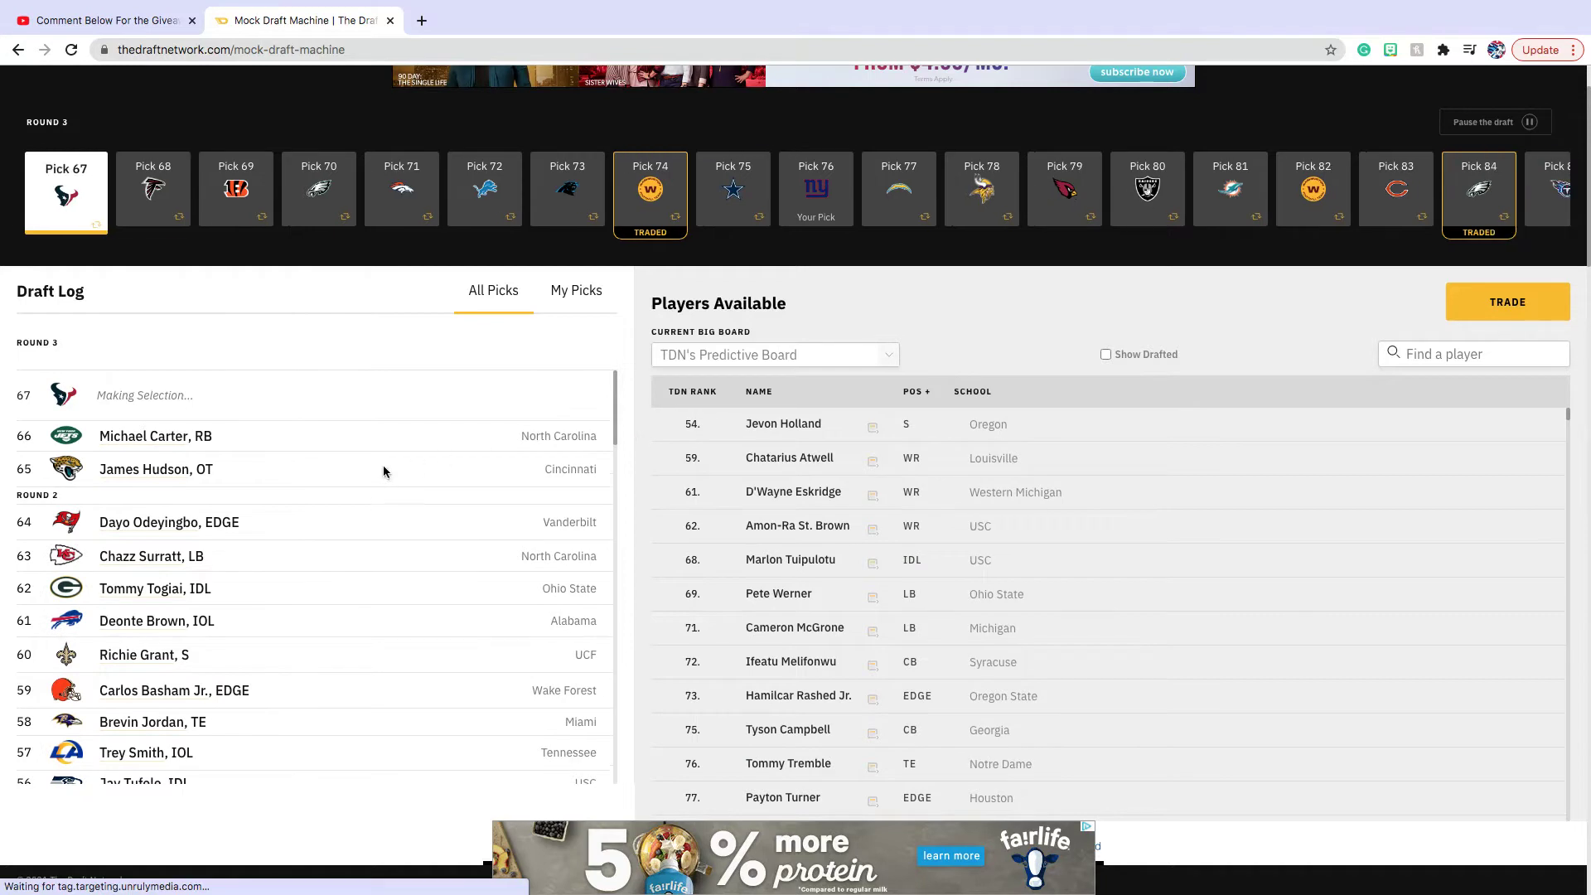
scroll(375, 454, "up", 2)
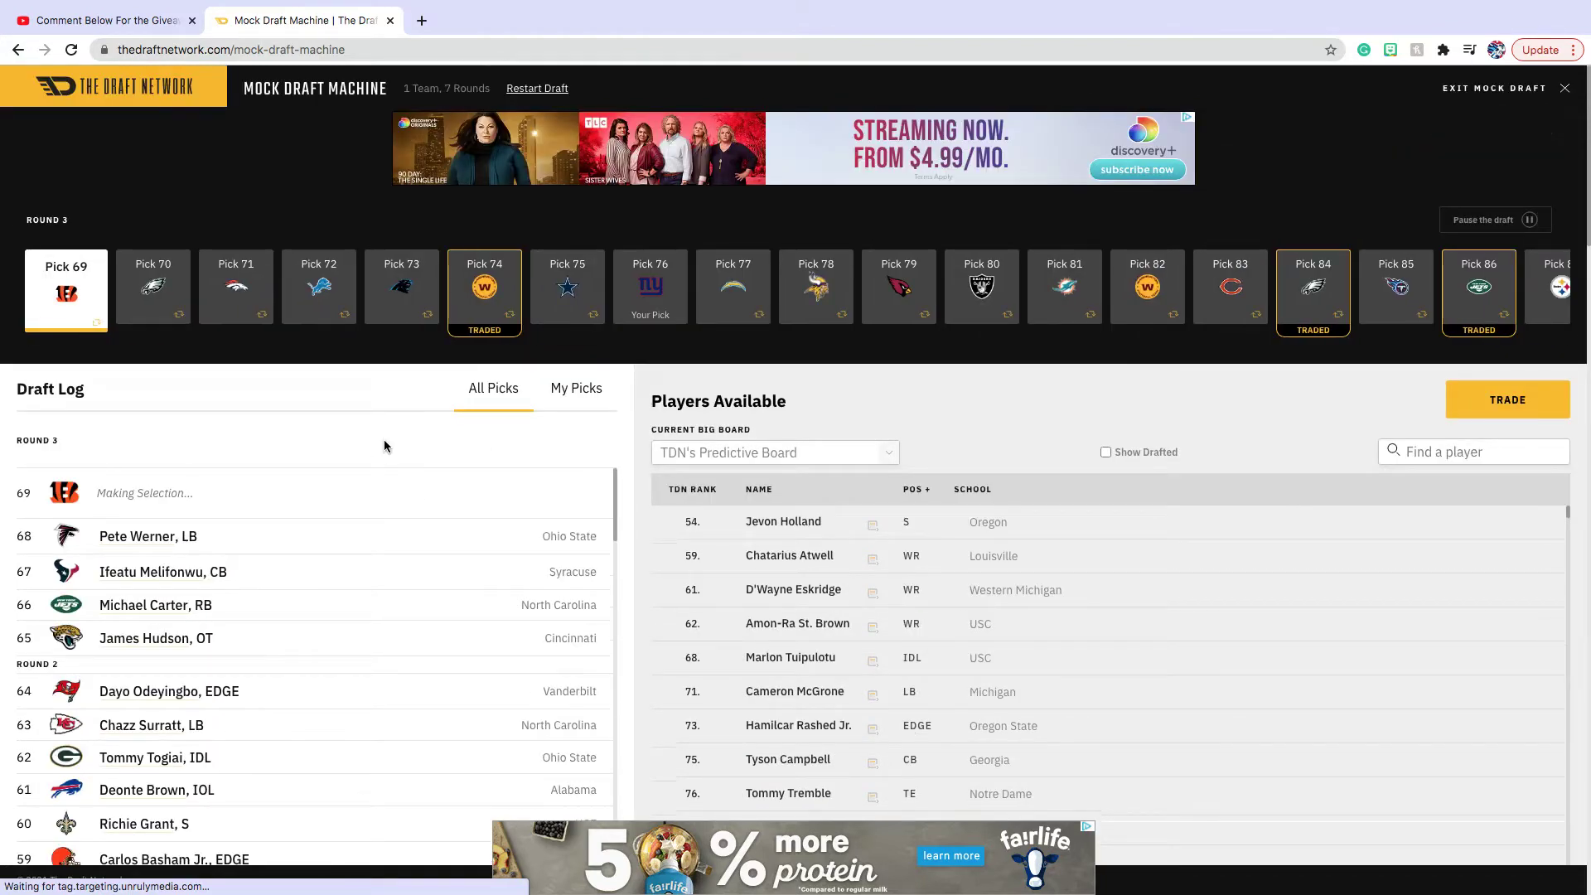
scroll(386, 431, "down", 1)
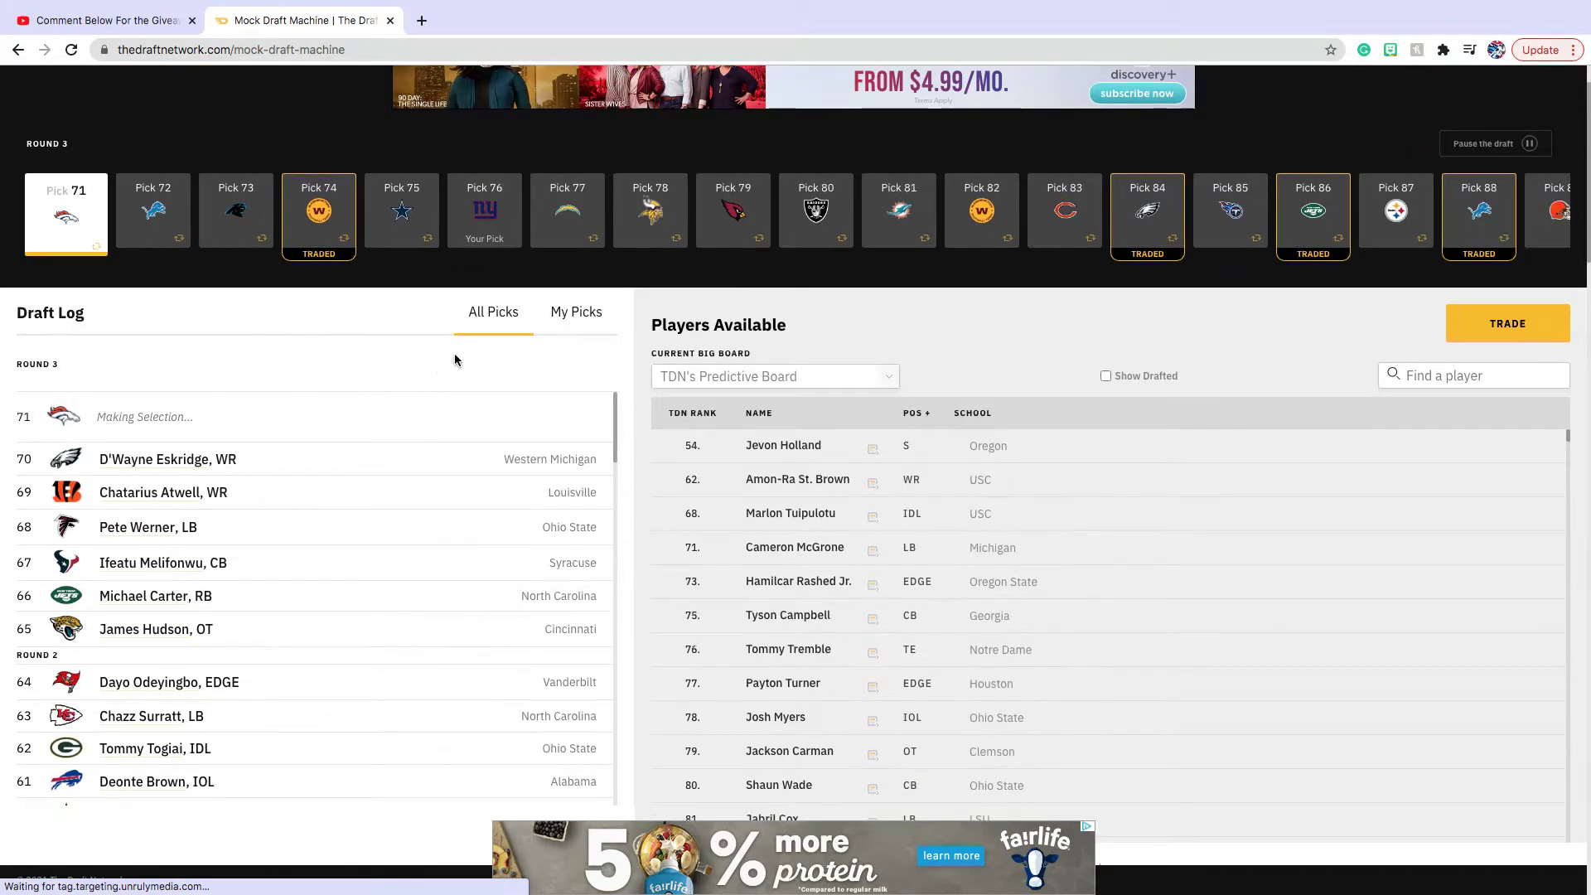
scroll(501, 327, "down", 1)
scroll(565, 315, "down", 1)
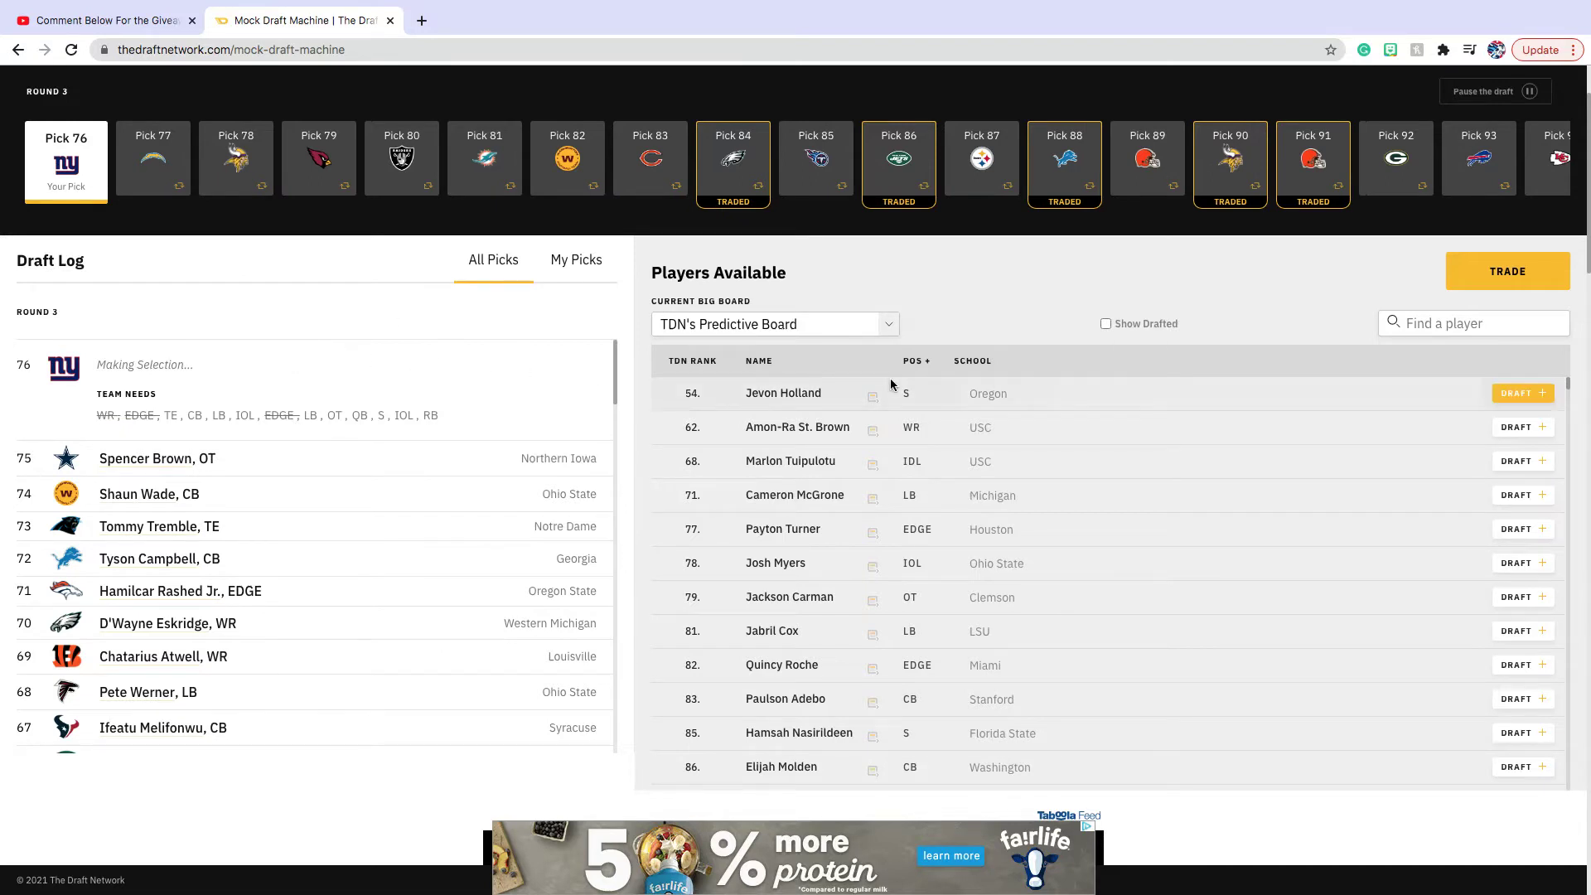
Draft Hunter Long, TE from Boston College, with the Giants' pick 76
scroll(870, 451, "down", 4)
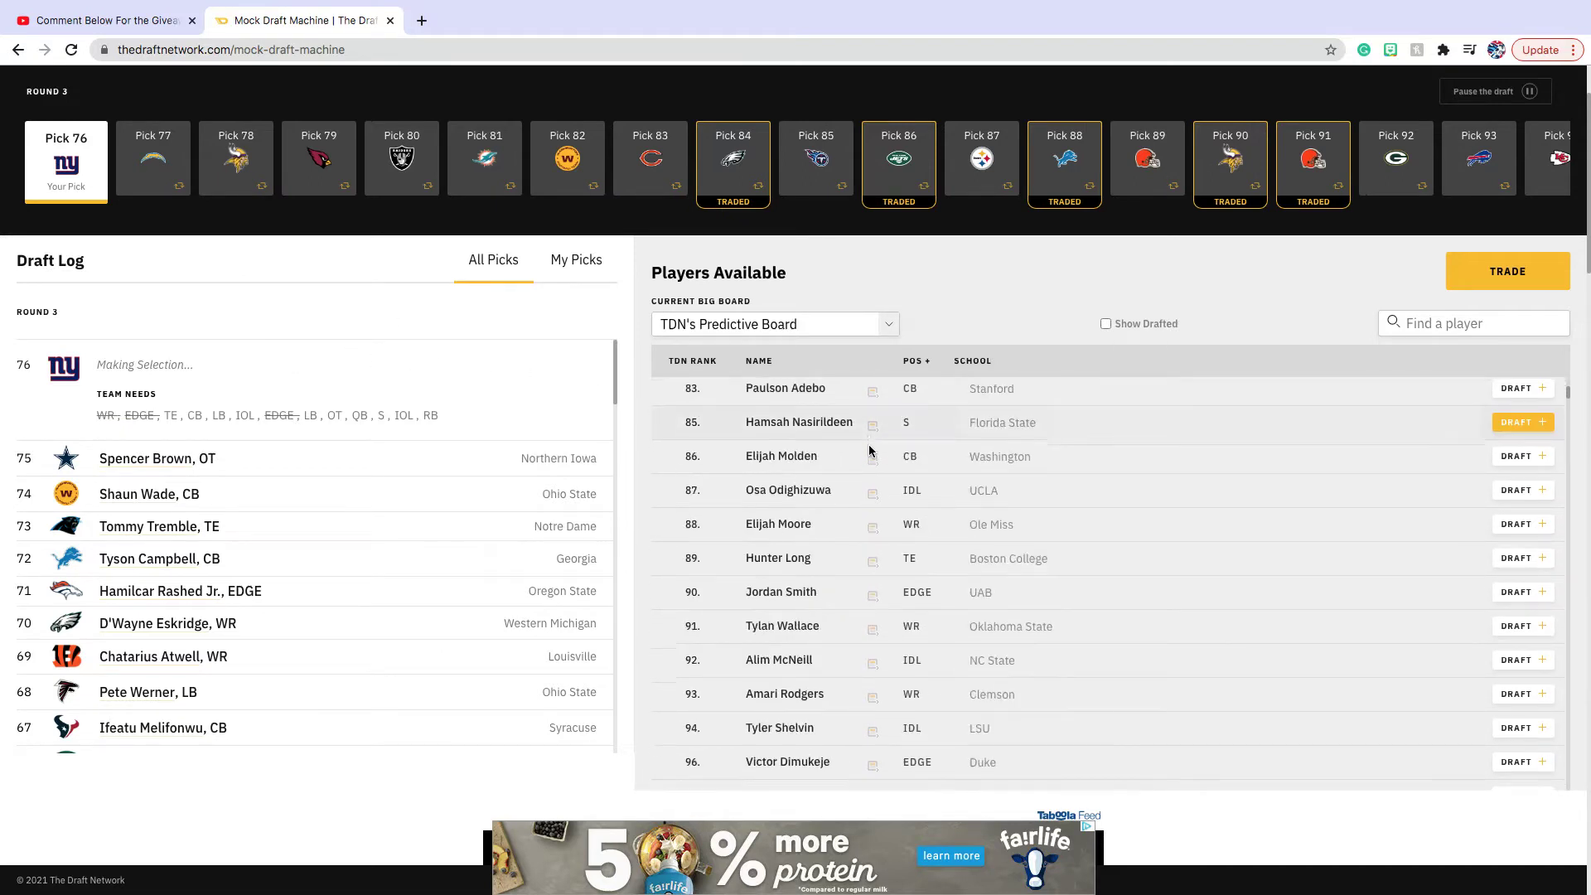
left_click(1530, 564)
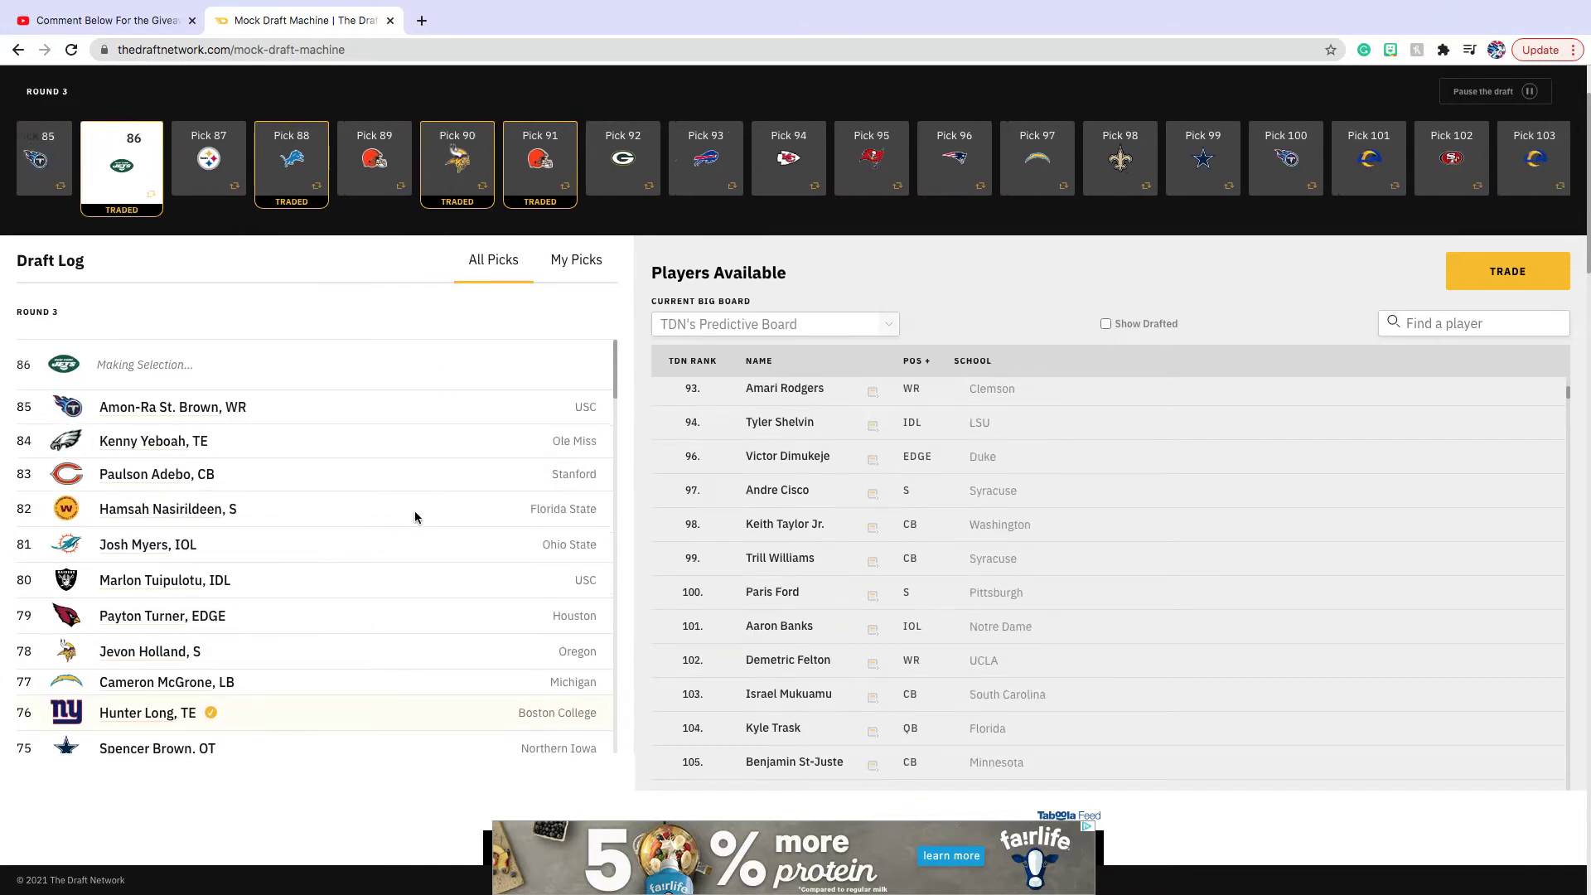
scroll(414, 511, "down", 20)
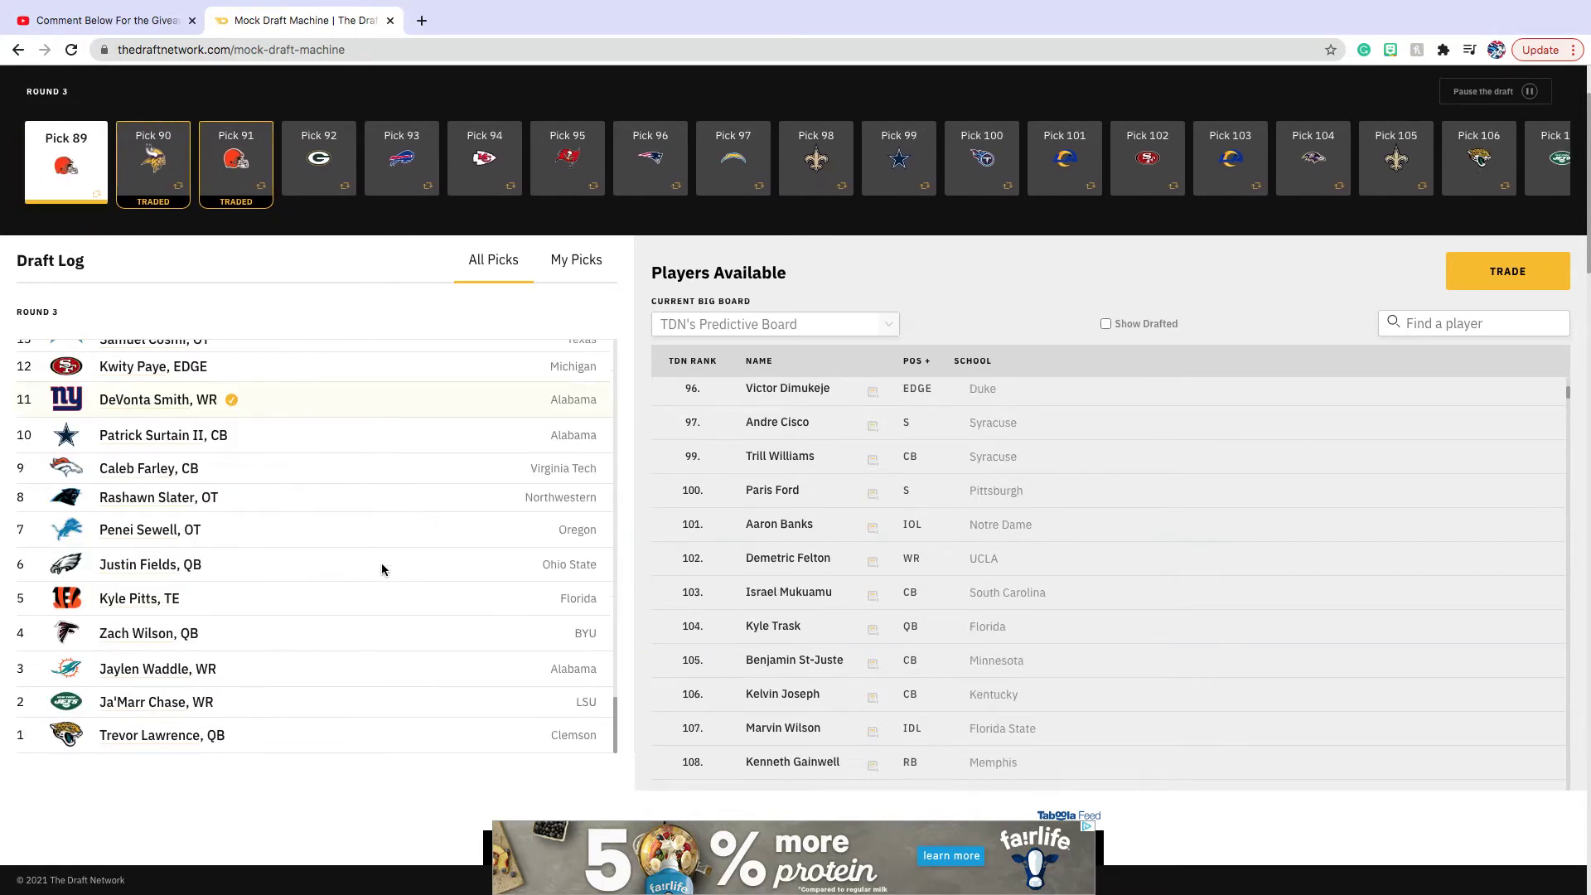
Scroll the draft log while round 3 auto-drafts up to the Giants' pick 116
scroll(381, 569, "up", 5)
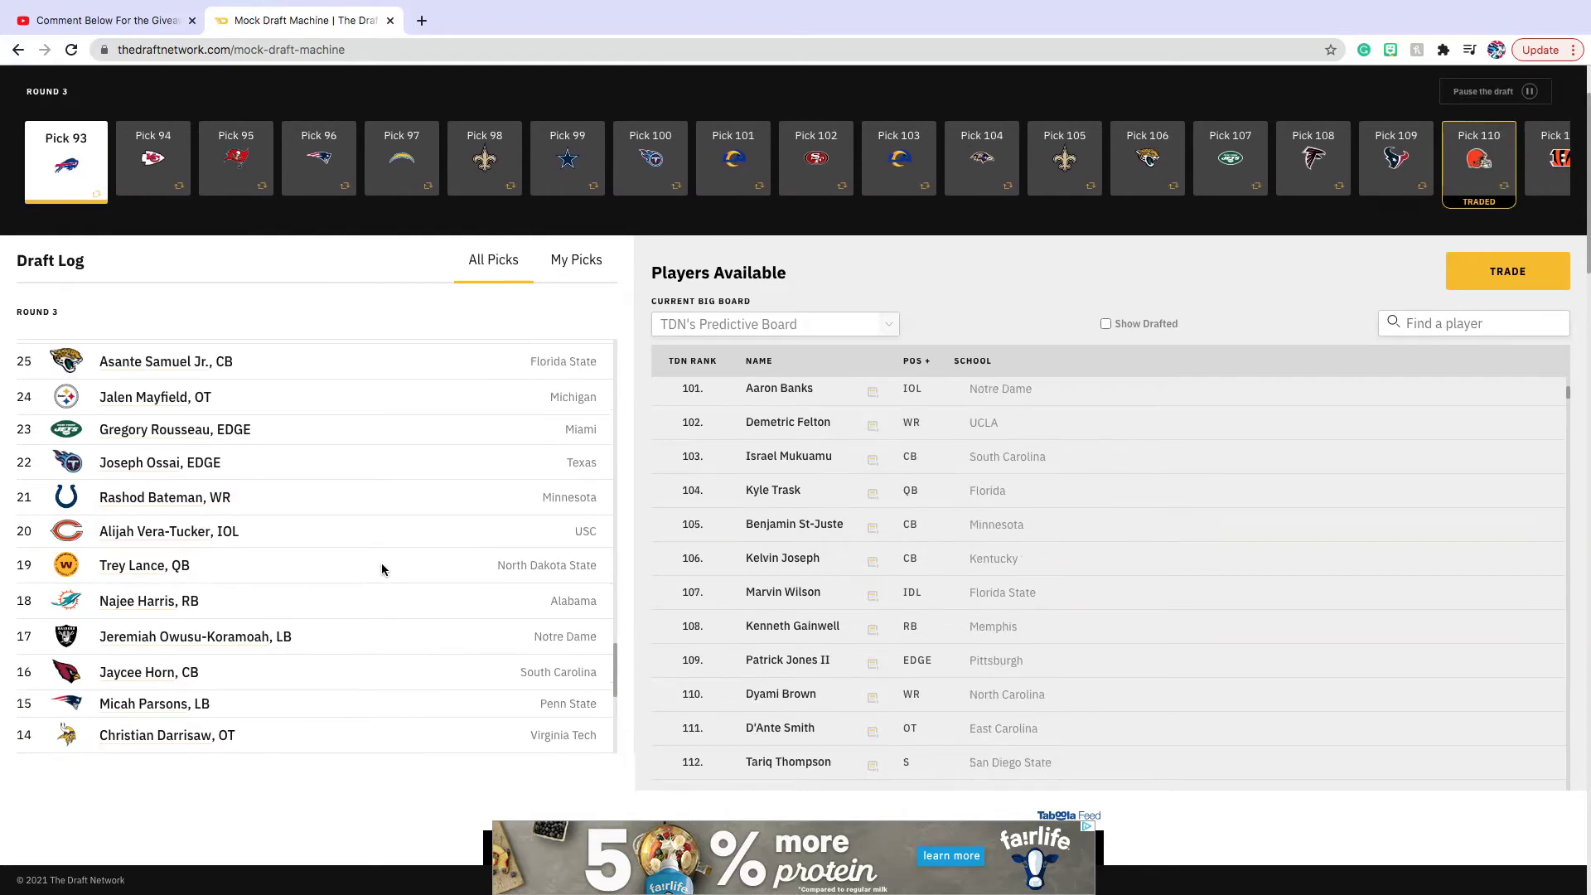
scroll(381, 569, "down", 5)
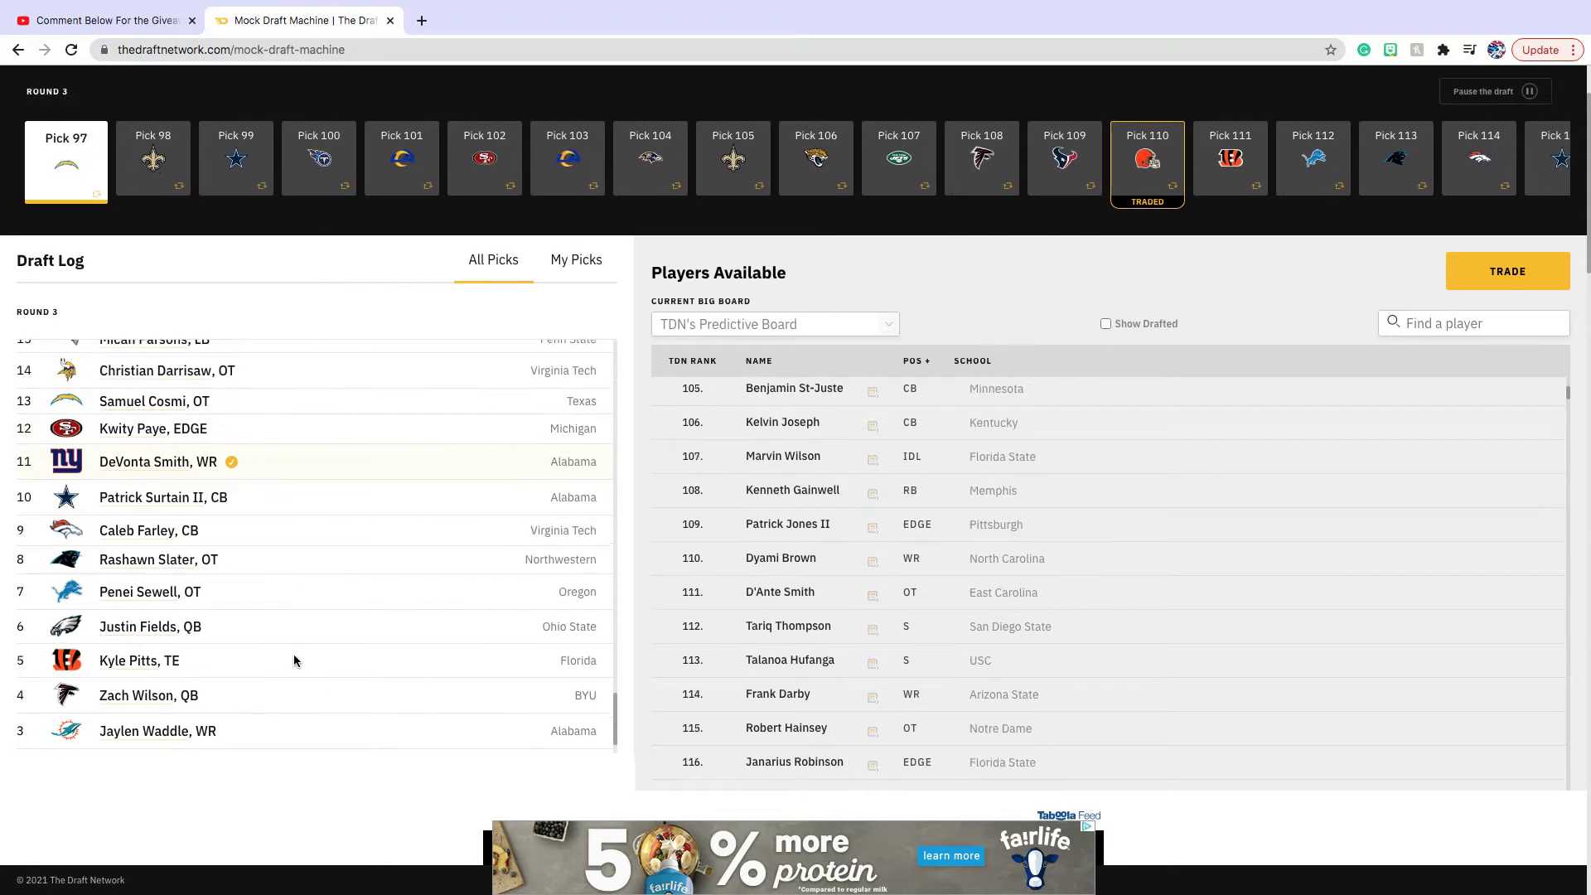
scroll(294, 661, "up", 15)
scroll(381, 584, "up", 10)
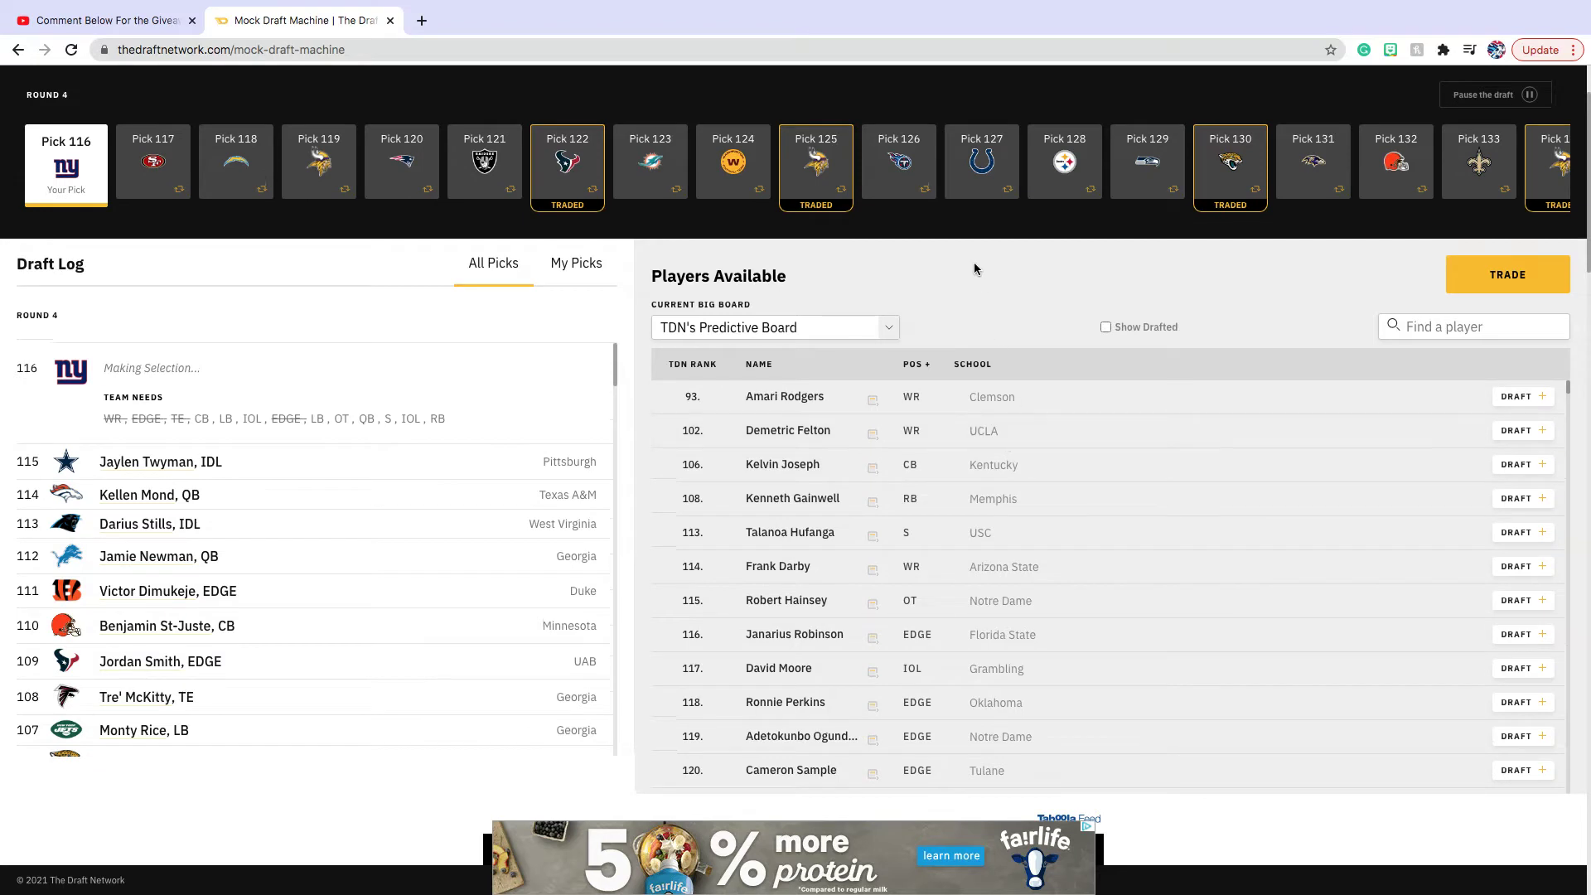
scroll(973, 262, "down", 1)
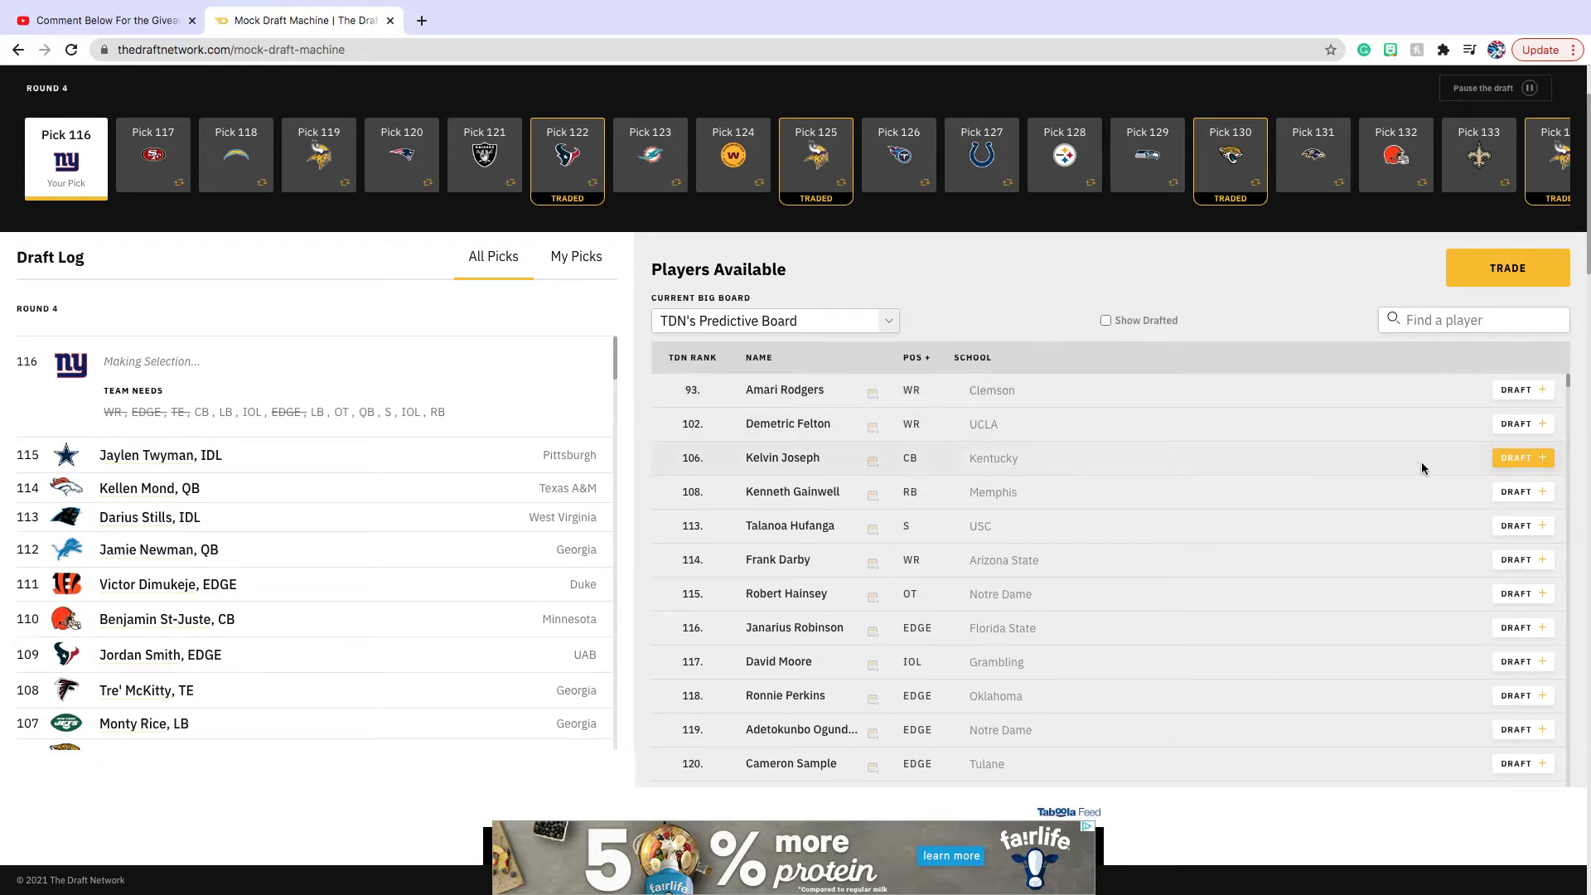
Draft Kelvin Joseph, CB, at pick 116, then view and close David Moore's player card
left_click(1507, 461)
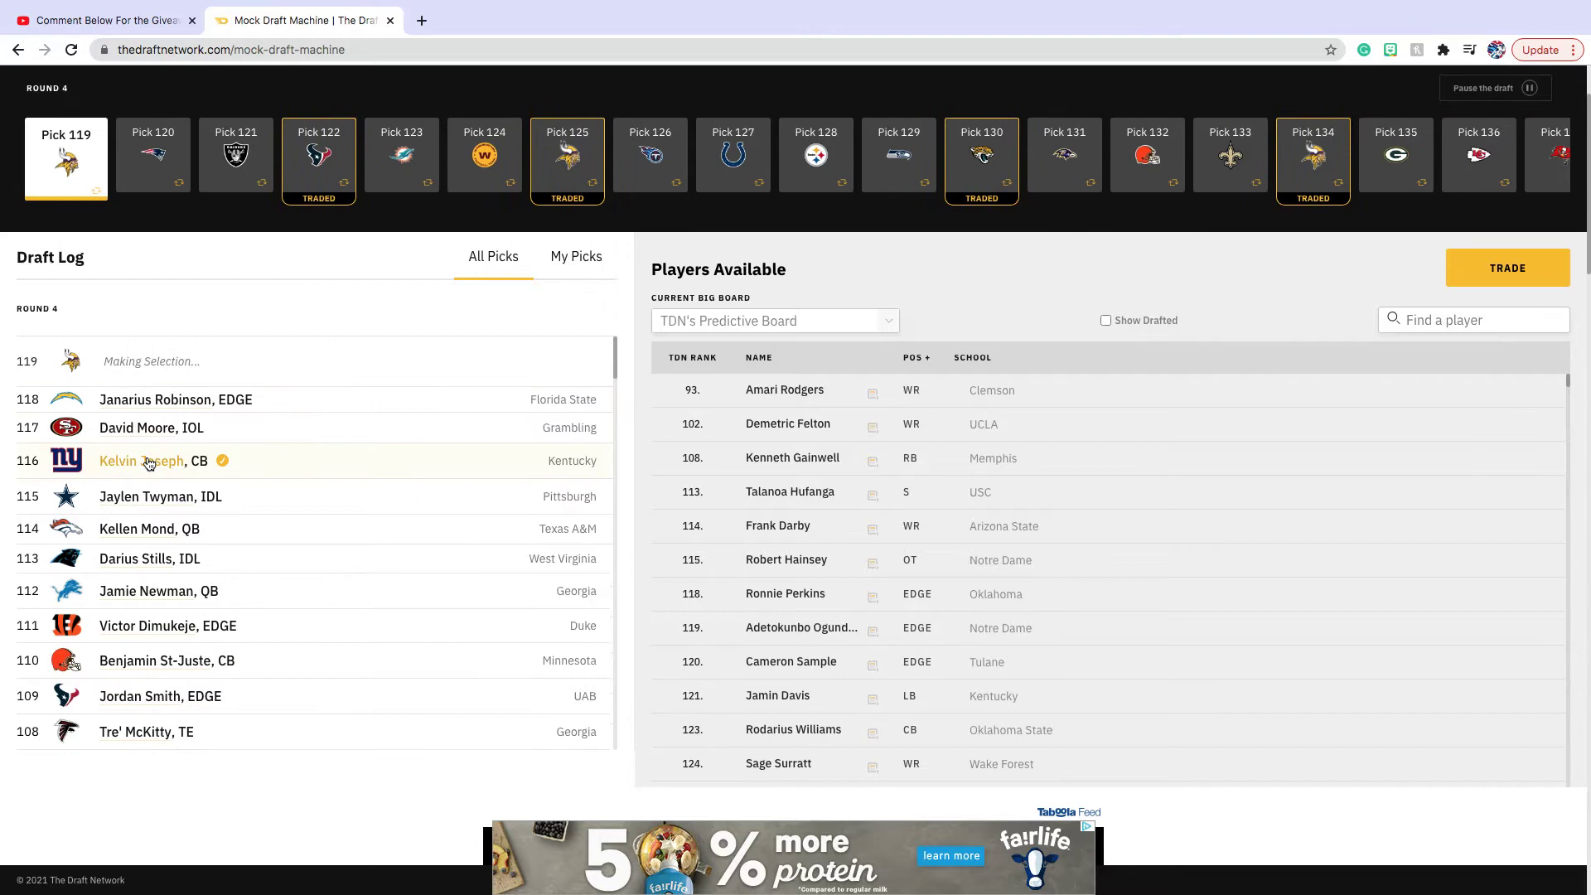
left_click(358, 297)
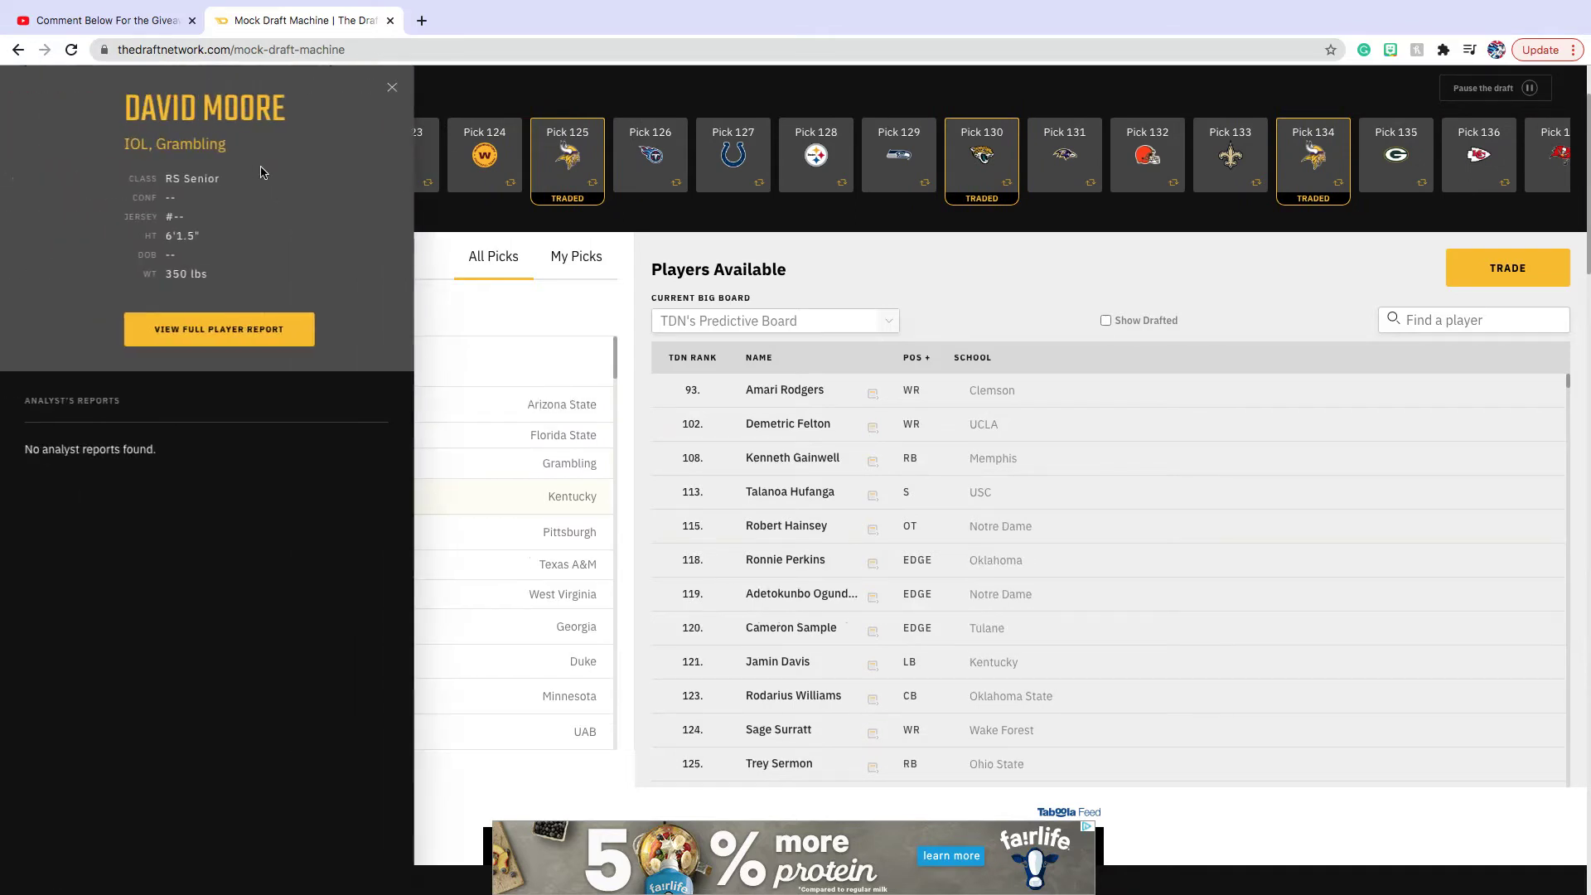
left_click(393, 397)
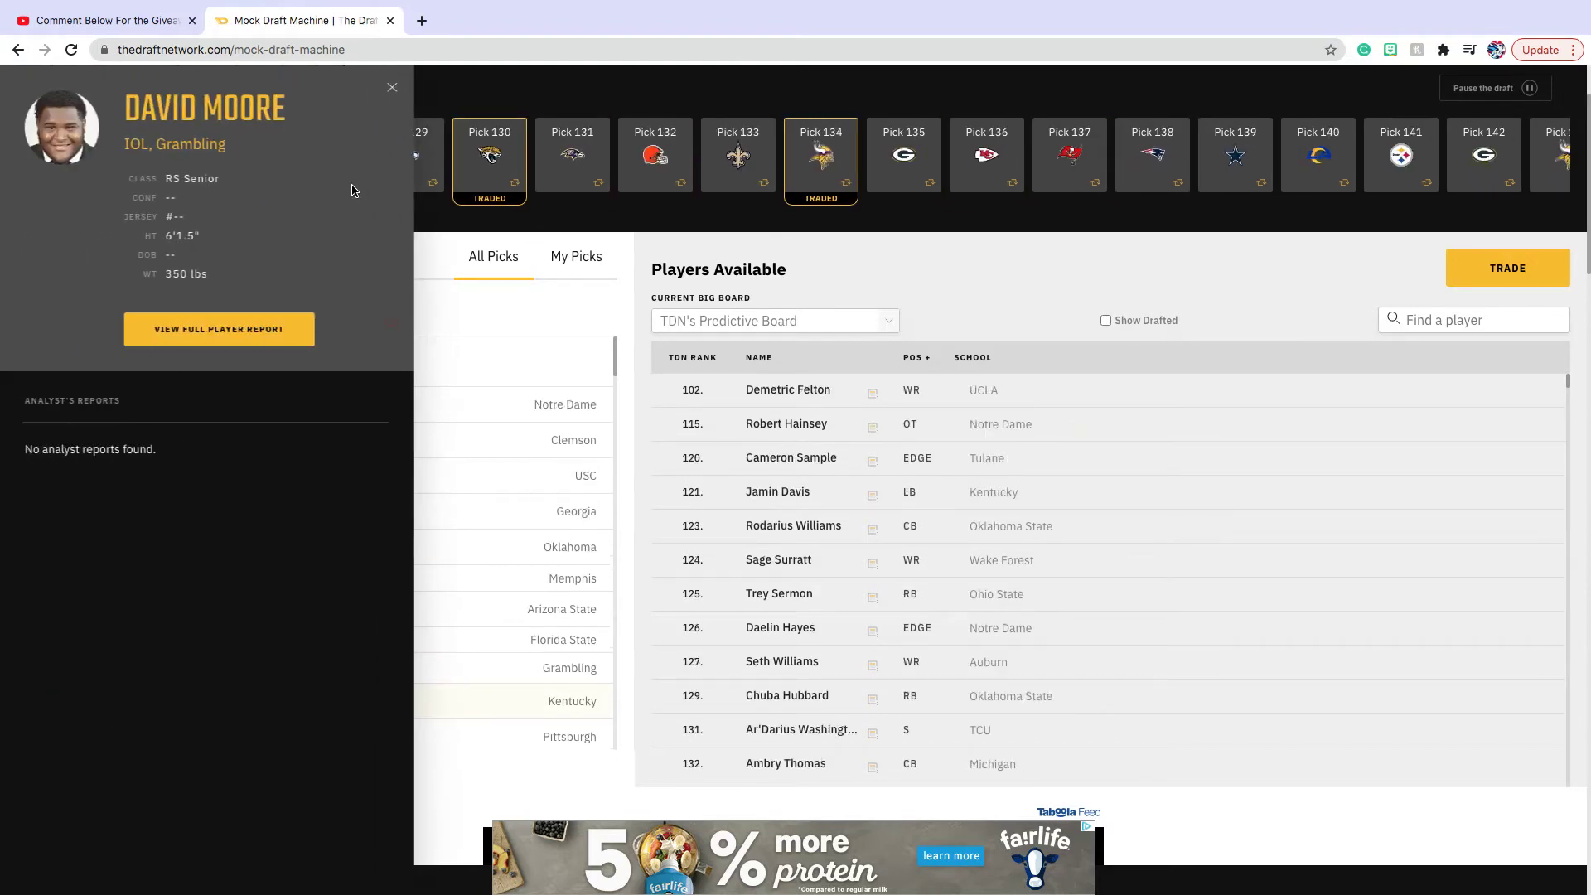
left_click(387, 88)
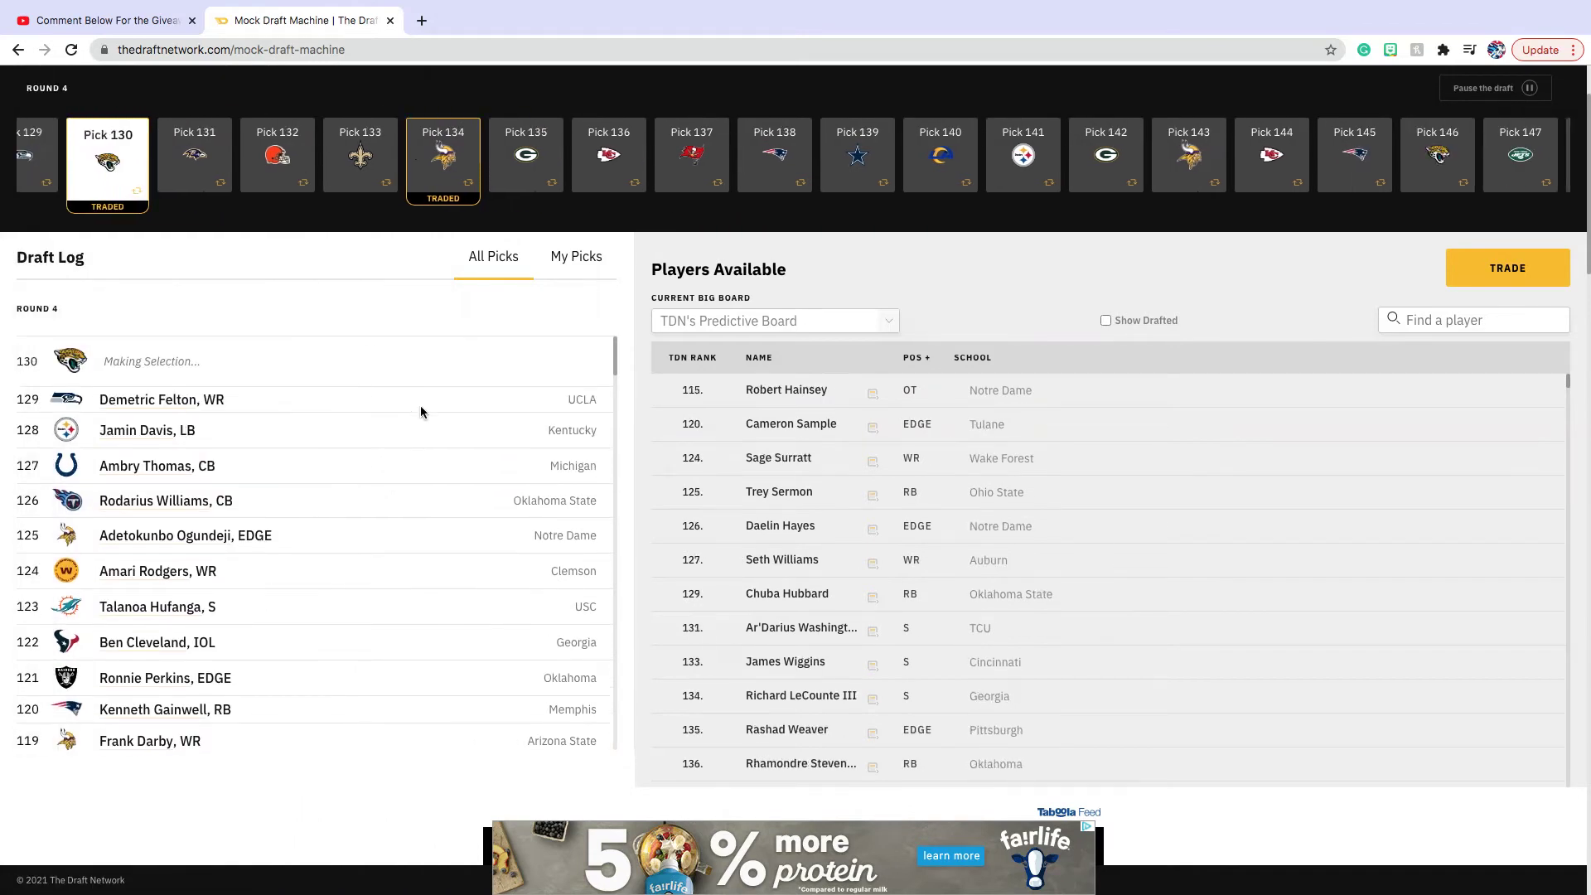
Check the Giants' selections under My Picks, then switch back to All Picks
left_click(572, 259)
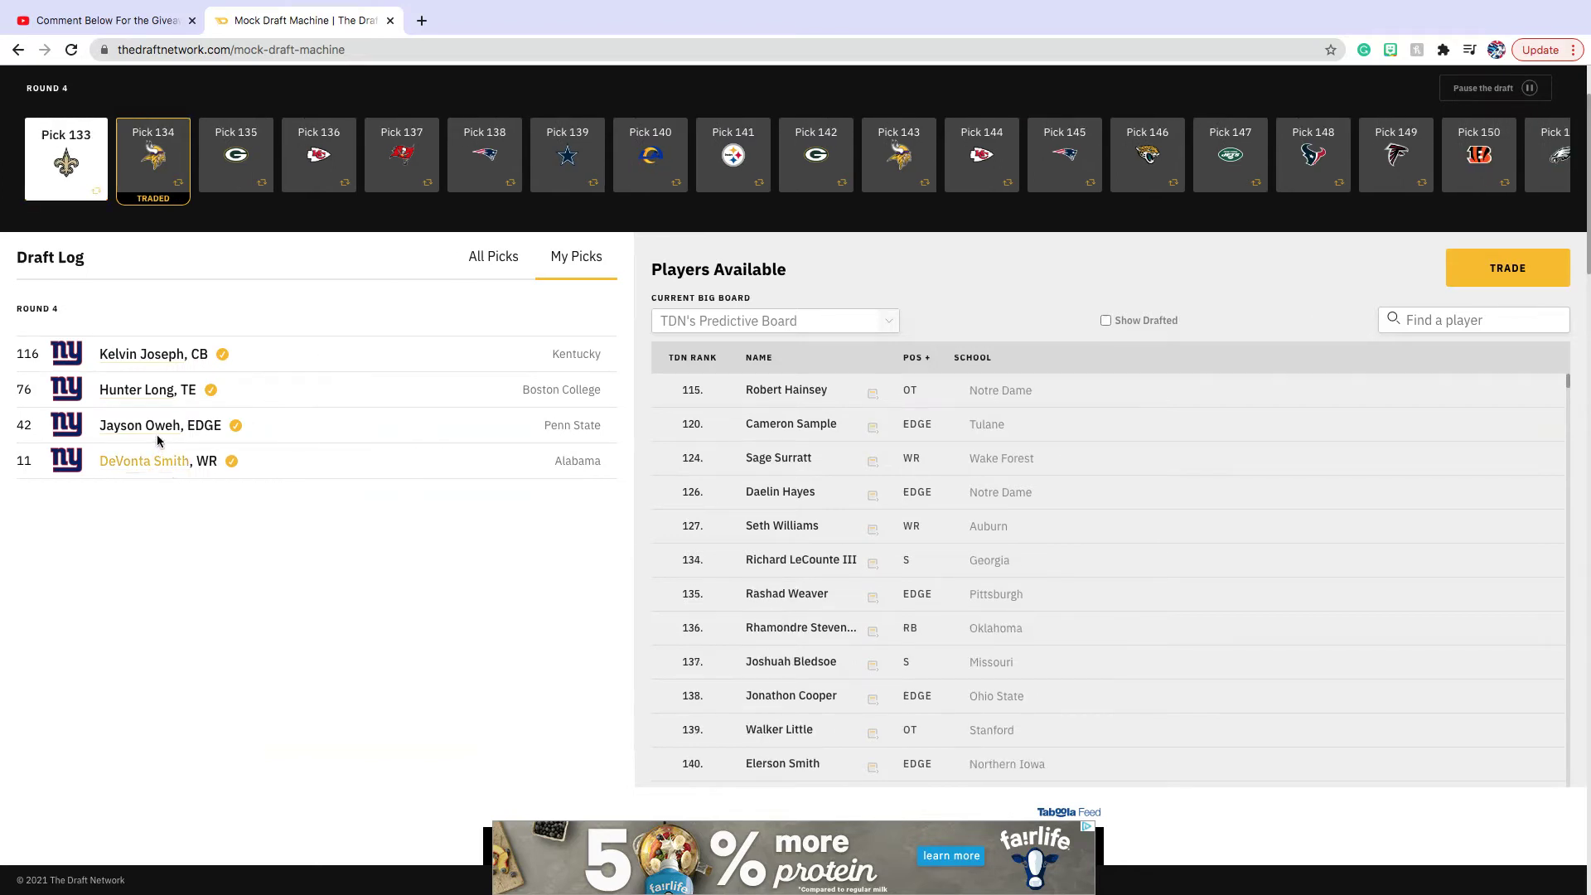
left_click(473, 265)
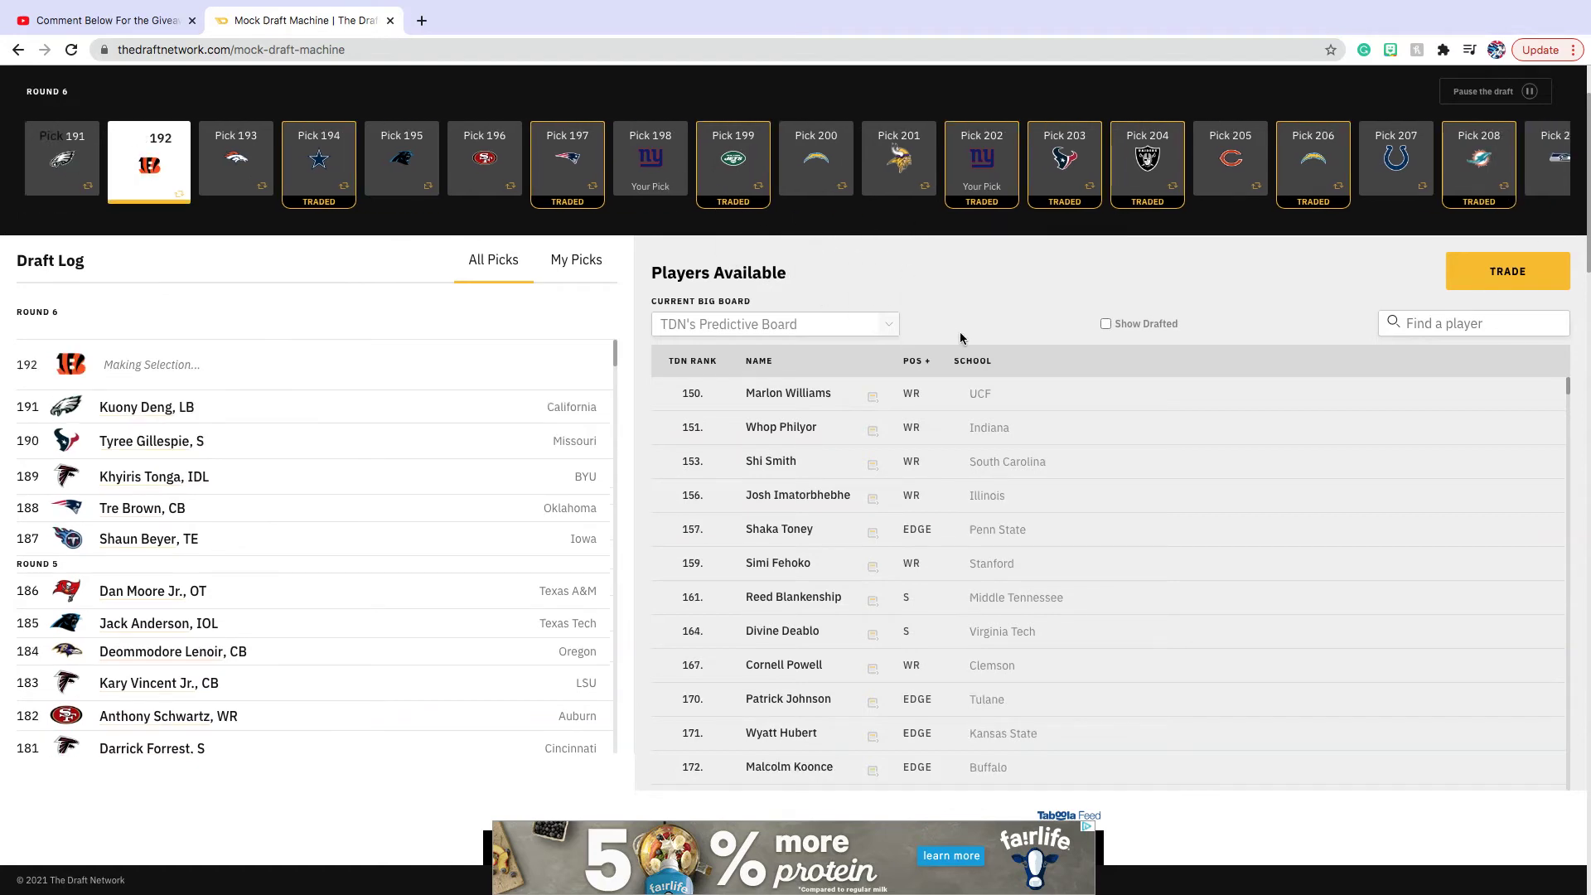
Filter the board to quarterbacks, then clear the filter and scroll through all available players
left_click(916, 361)
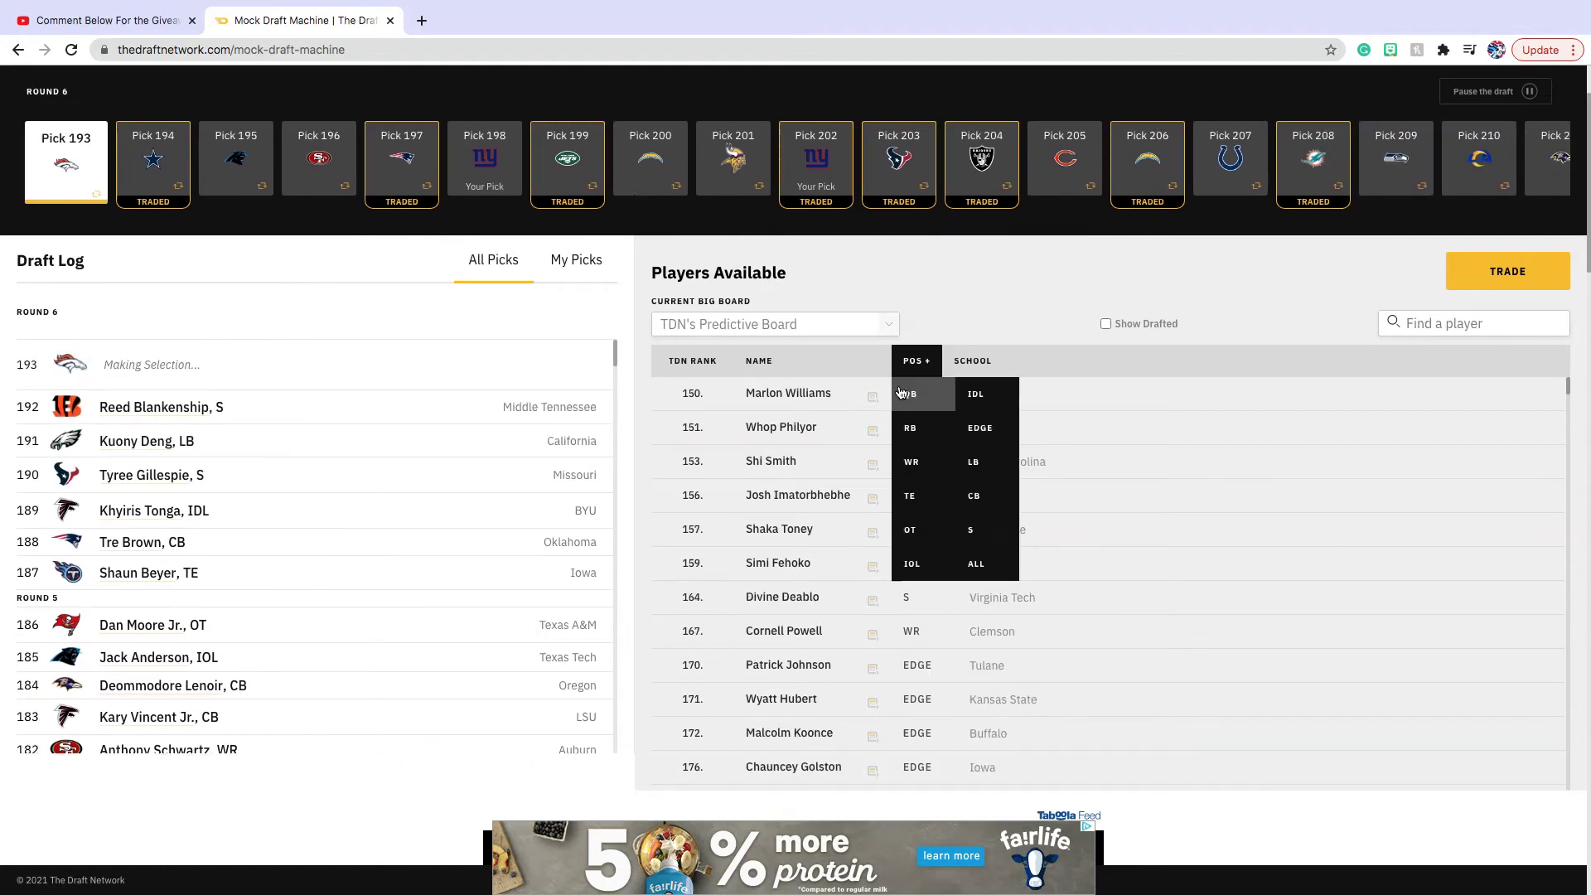
left_click(902, 393)
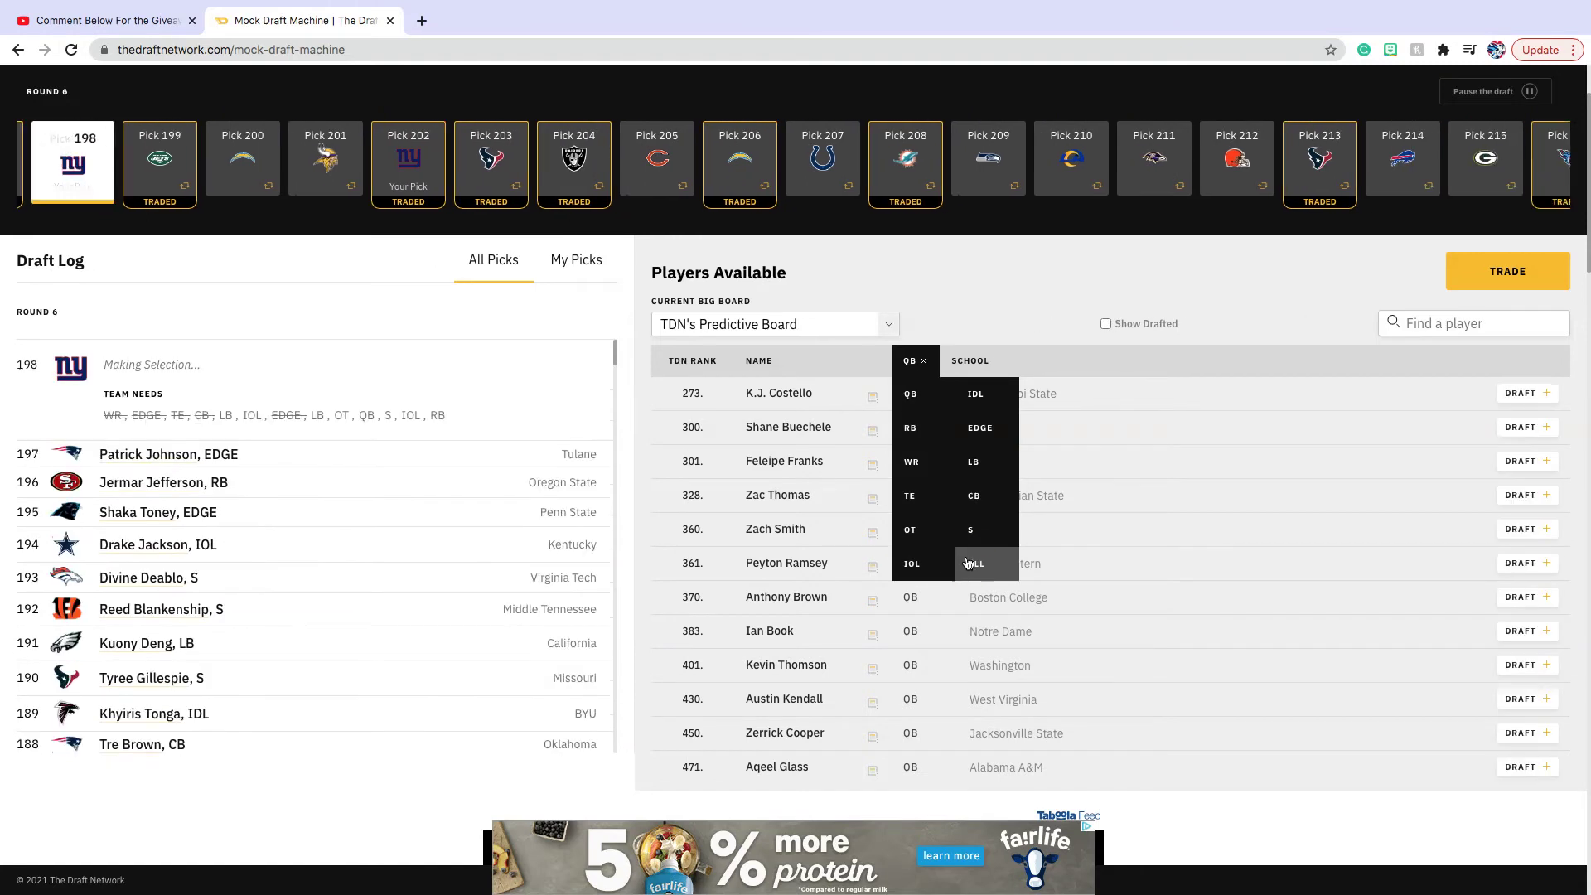
left_click(968, 563)
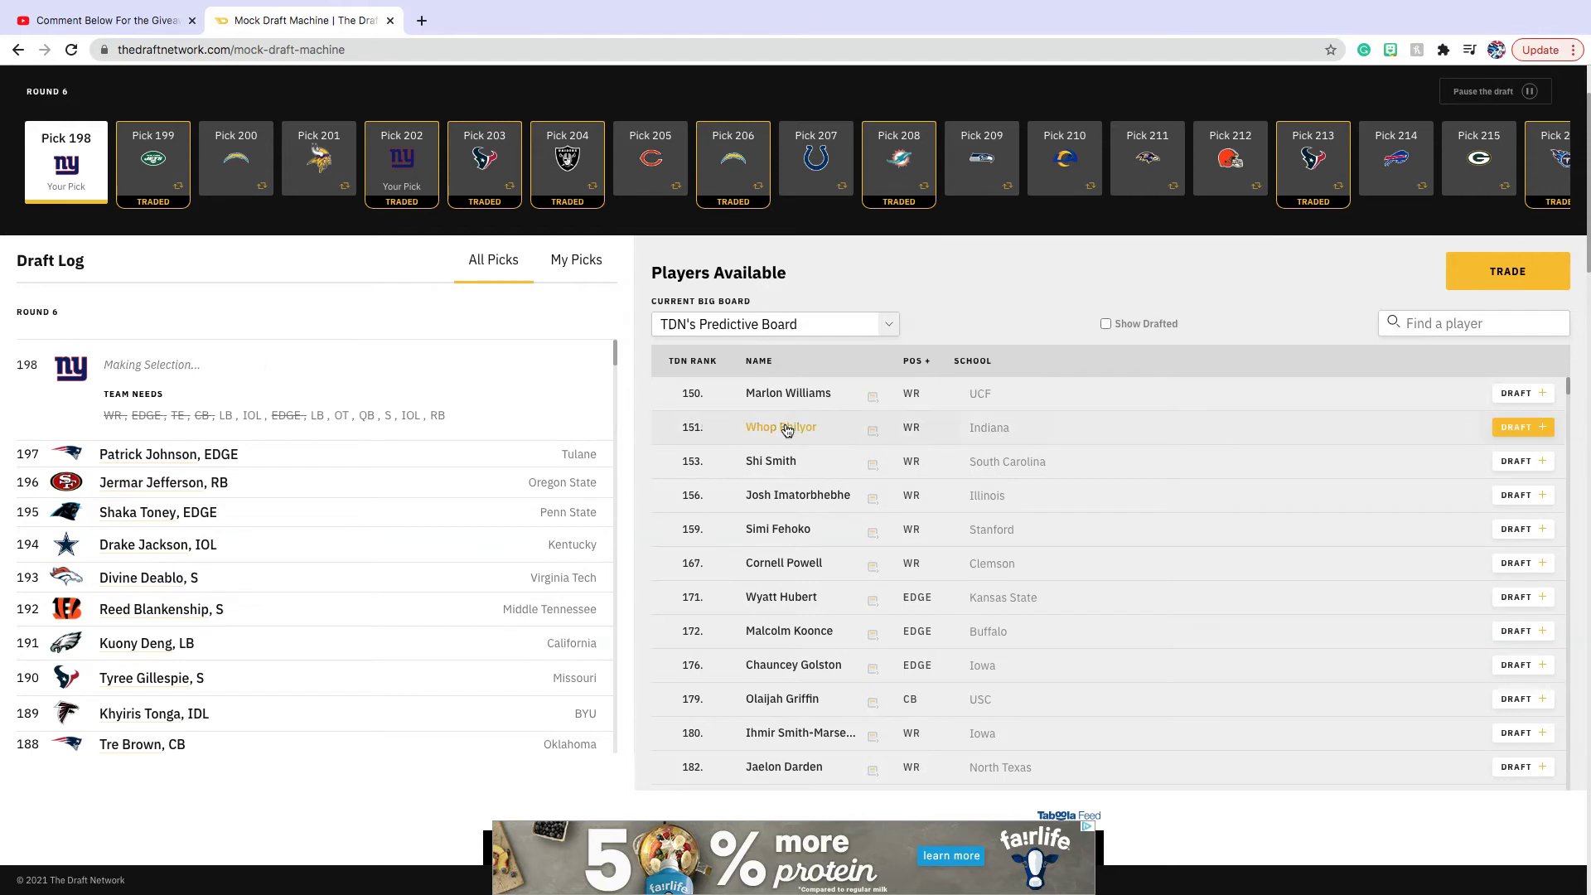
scroll(787, 427, "down", 5)
scroll(787, 430, "down", 5)
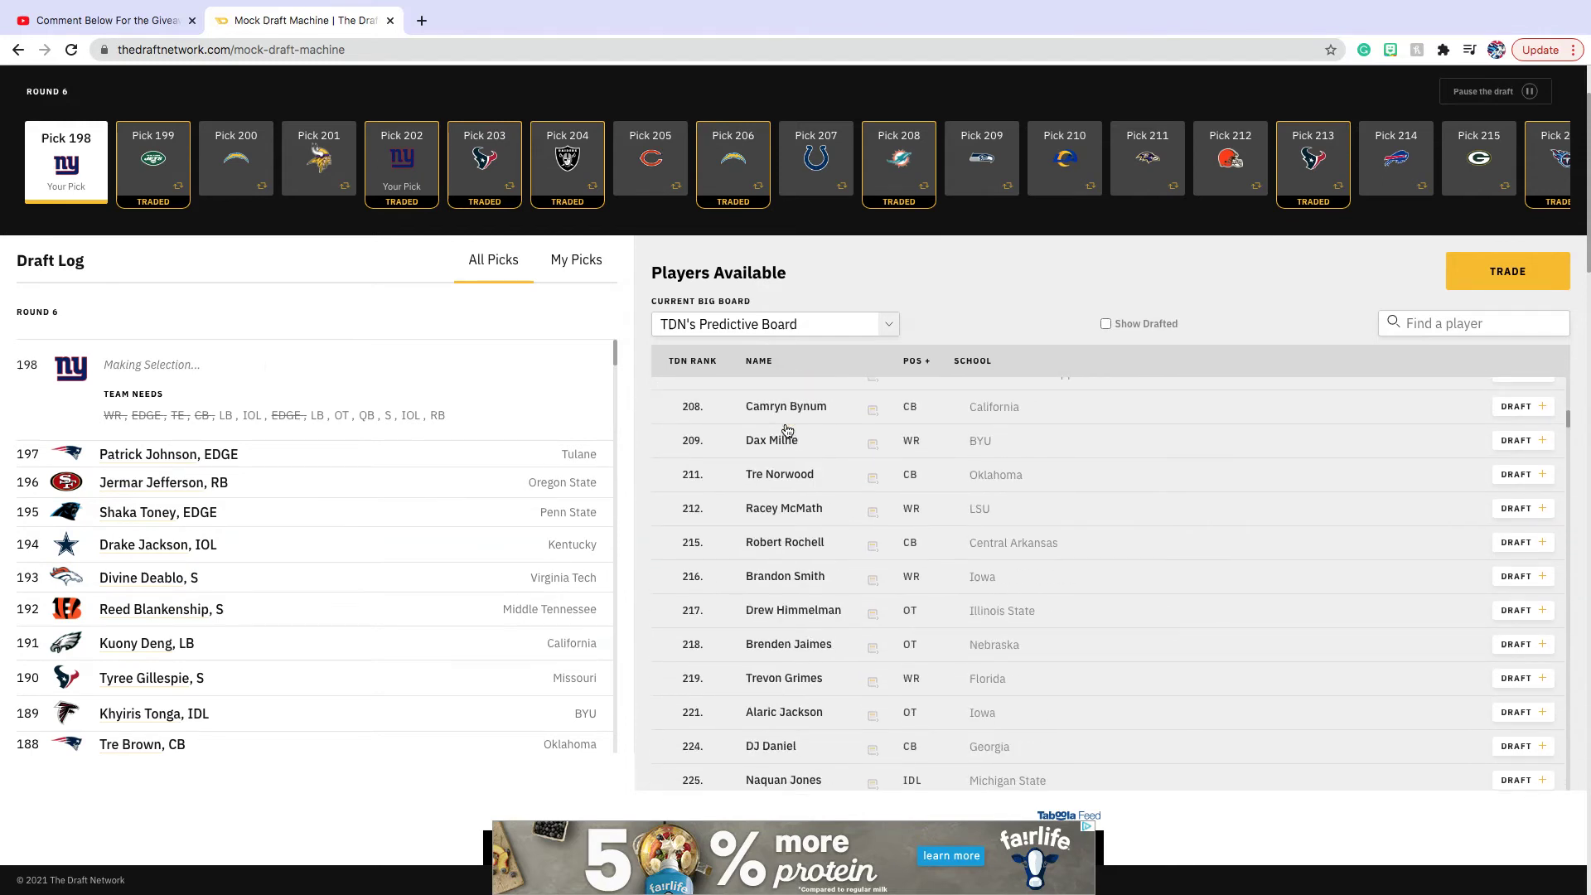
scroll(786, 427, "down", 4)
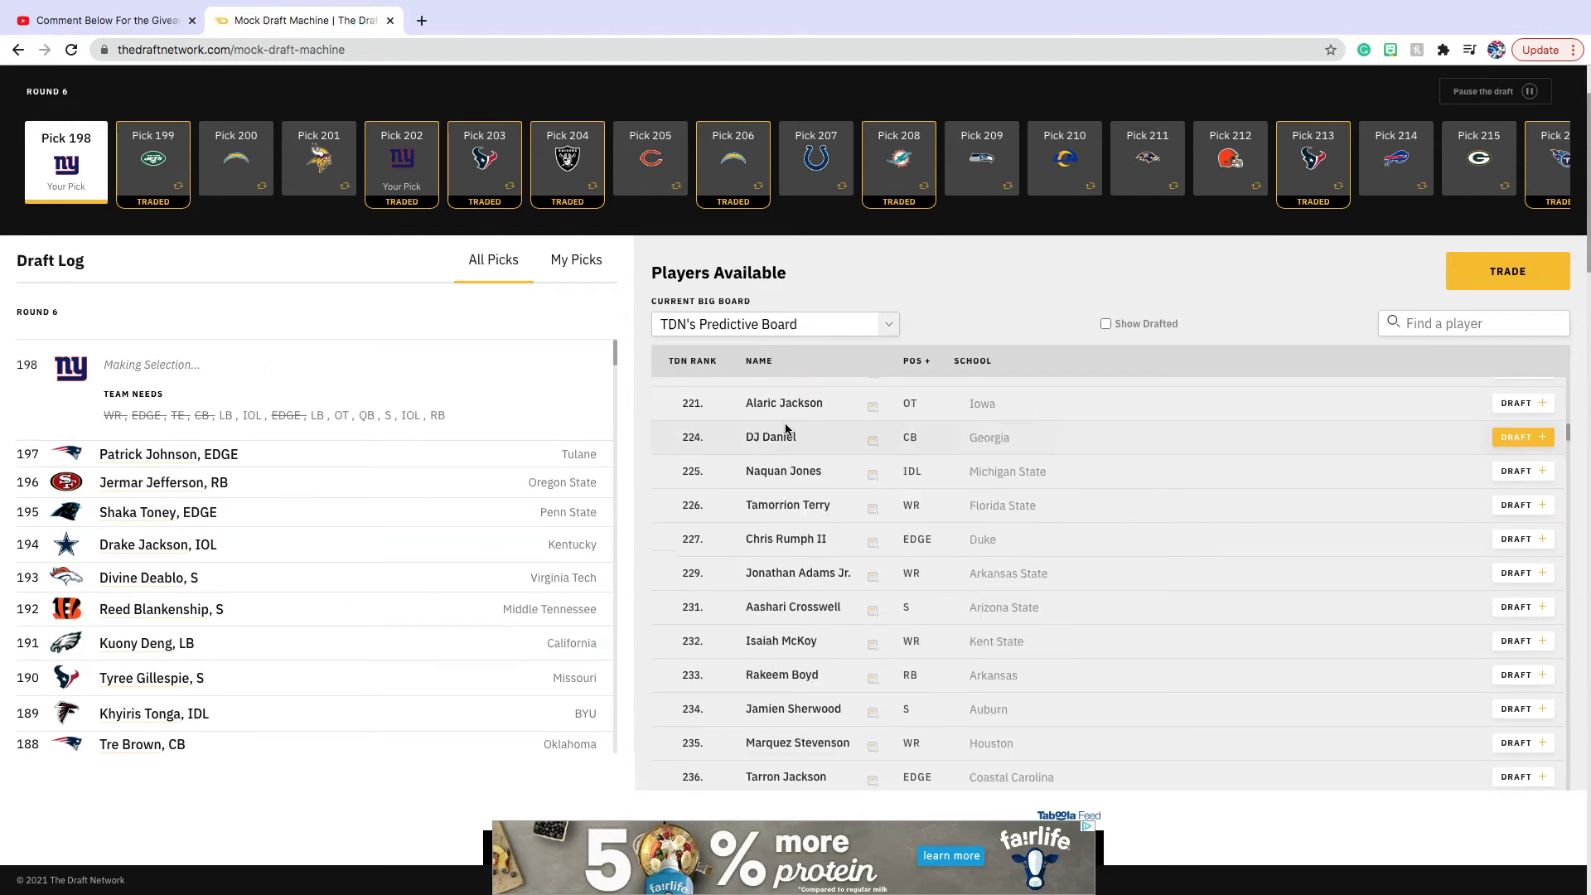
scroll(786, 428, "up", 15)
Filter to interior offensive linemen and draft Robert Jones, IOL, with the Giants' pick 198
left_click(903, 361)
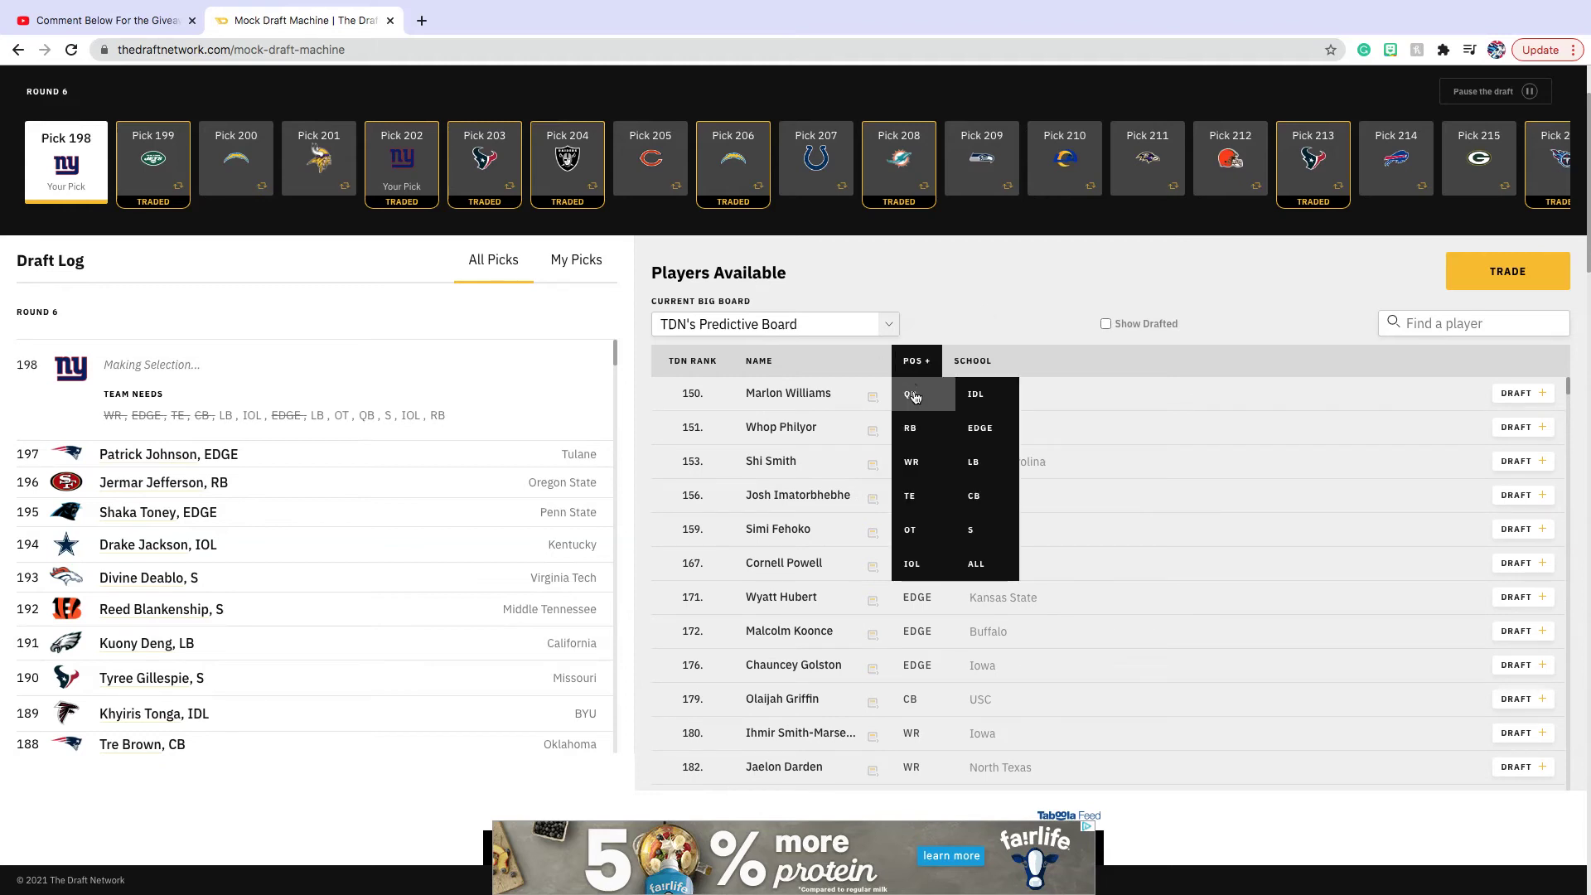
scroll(791, 418, "down", 6)
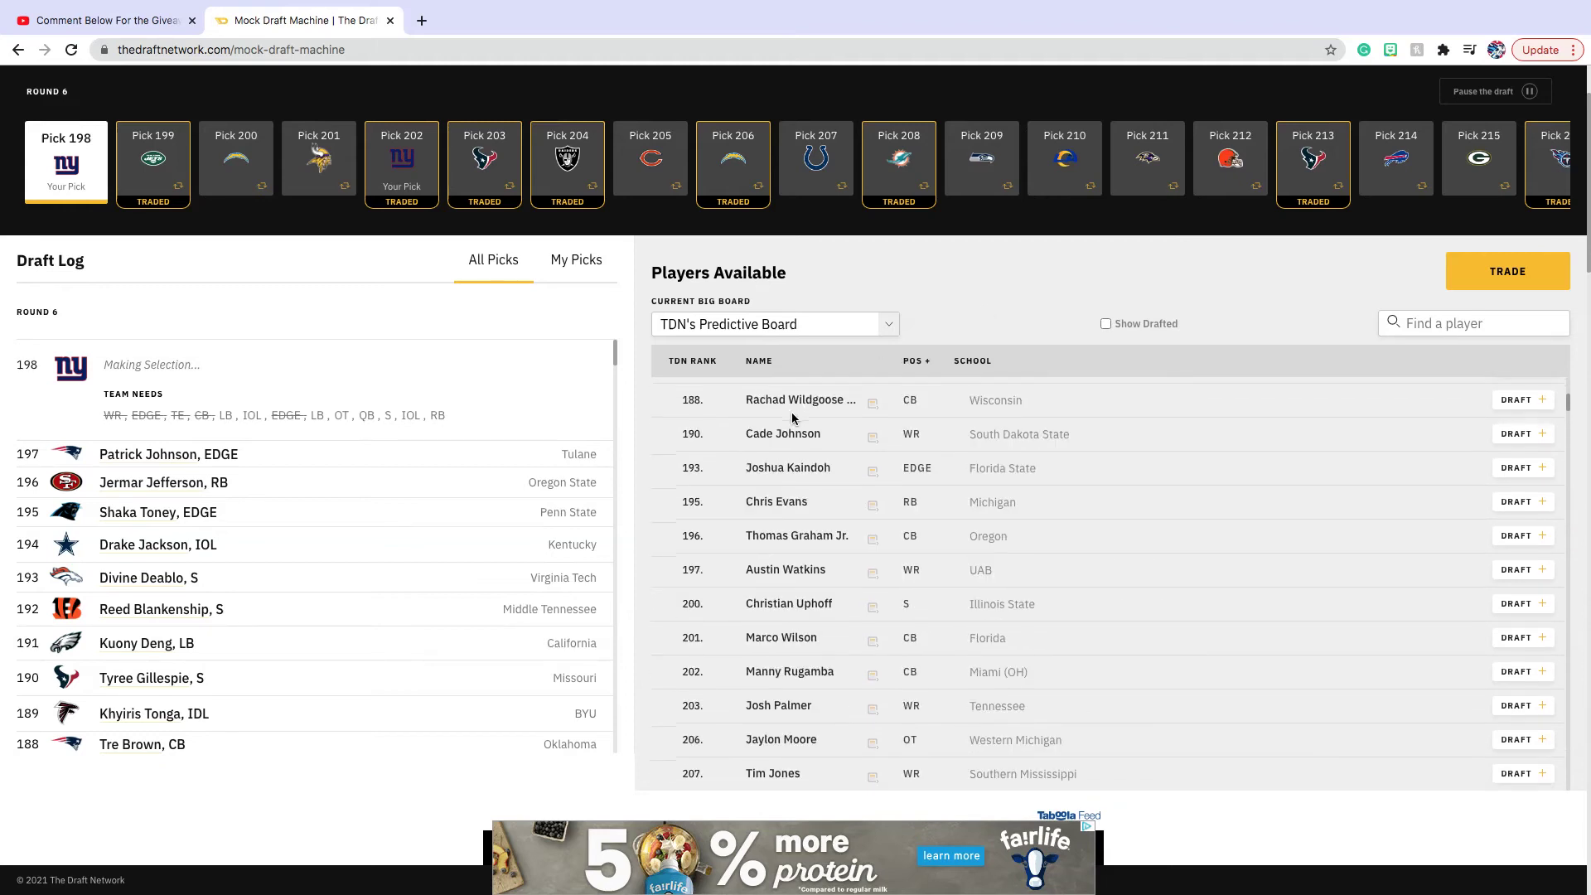
scroll(791, 418, "down", 2)
scroll(791, 418, "up", 8)
left_click(918, 361)
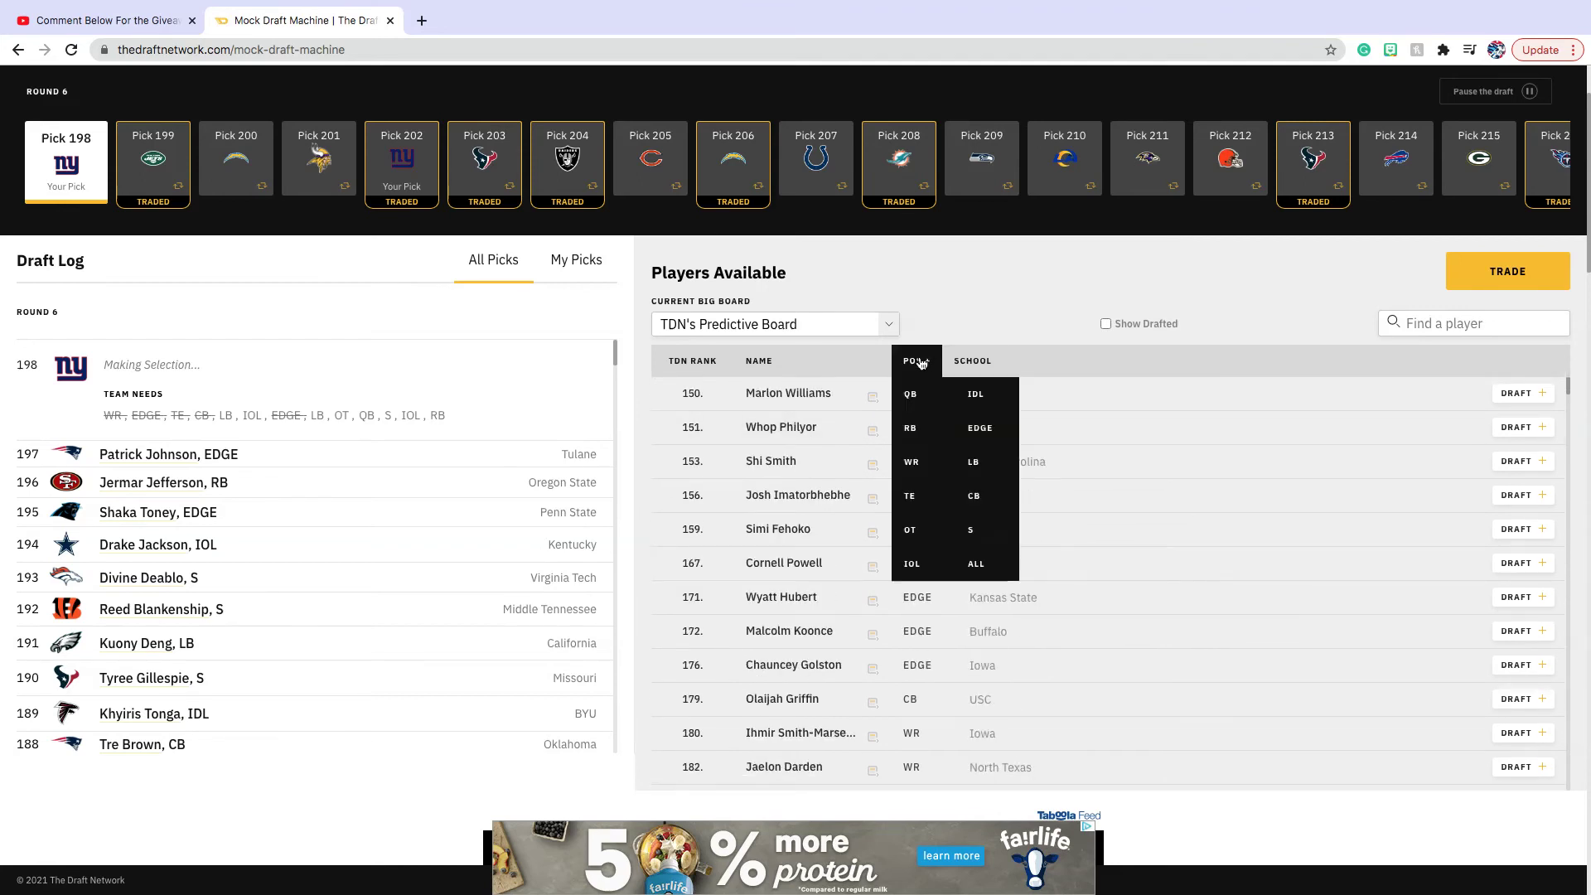
left_click(909, 556)
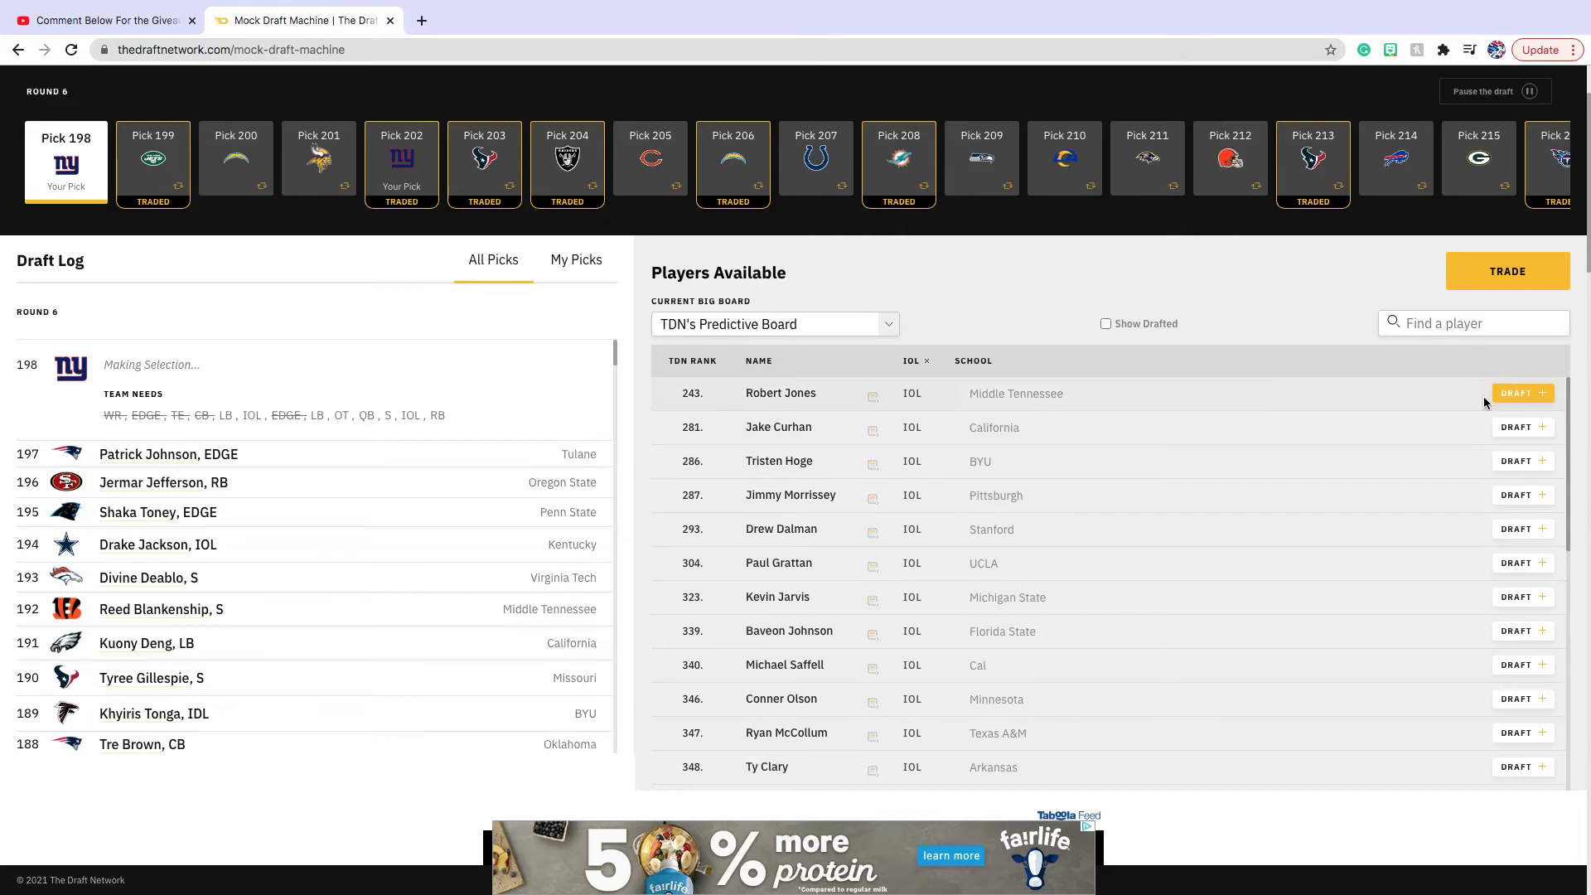
left_click(1507, 389)
left_click(507, 398)
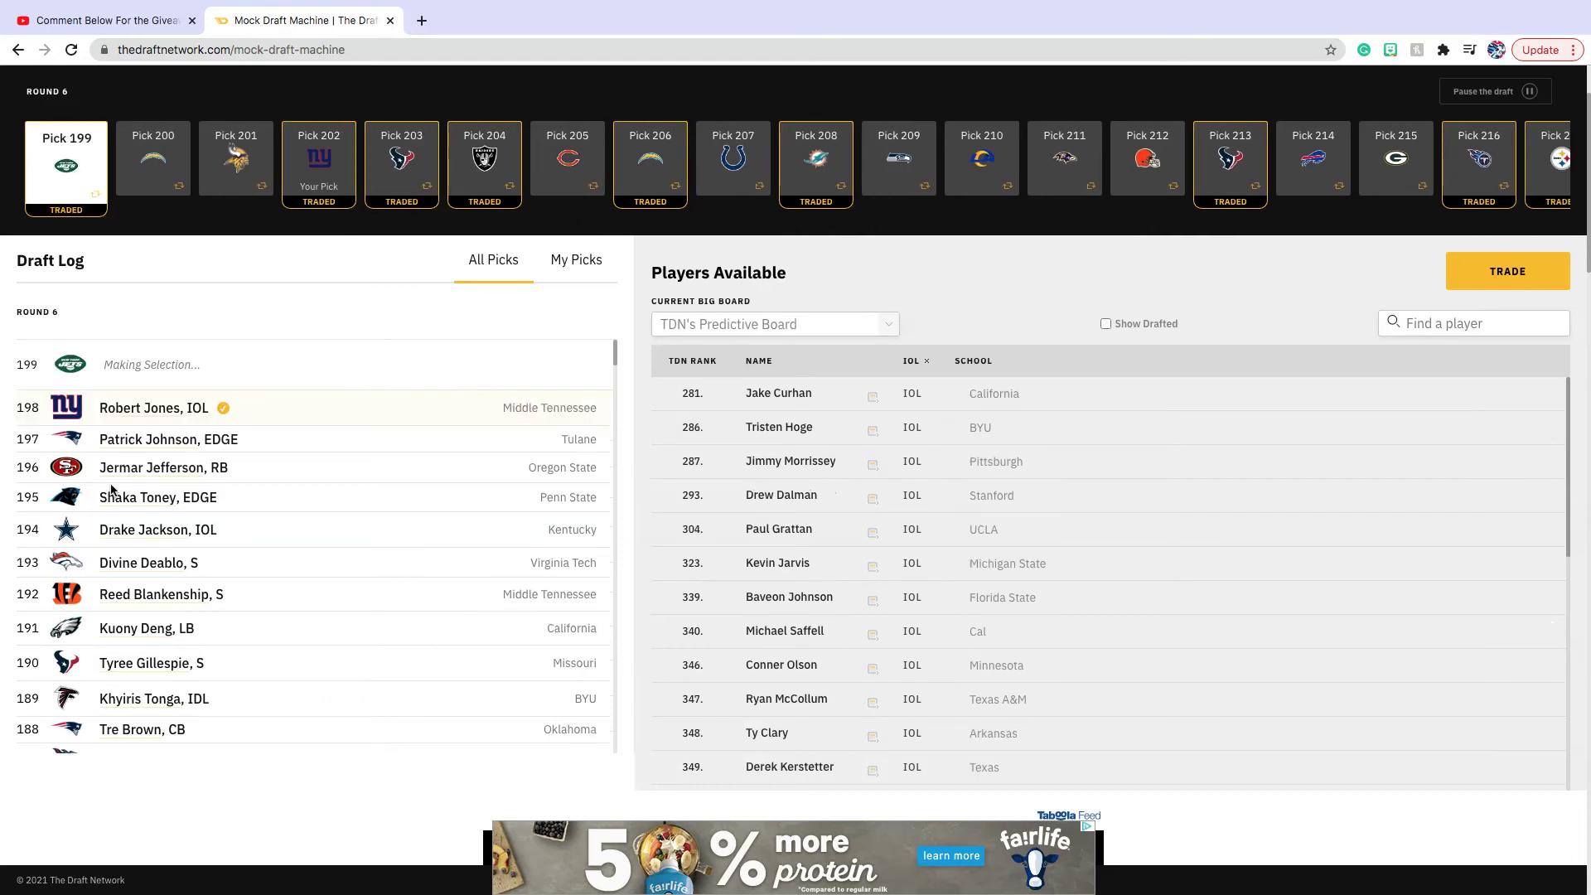
Review Robert Jones's player card, then bring up the position filter list again
left_click(141, 481)
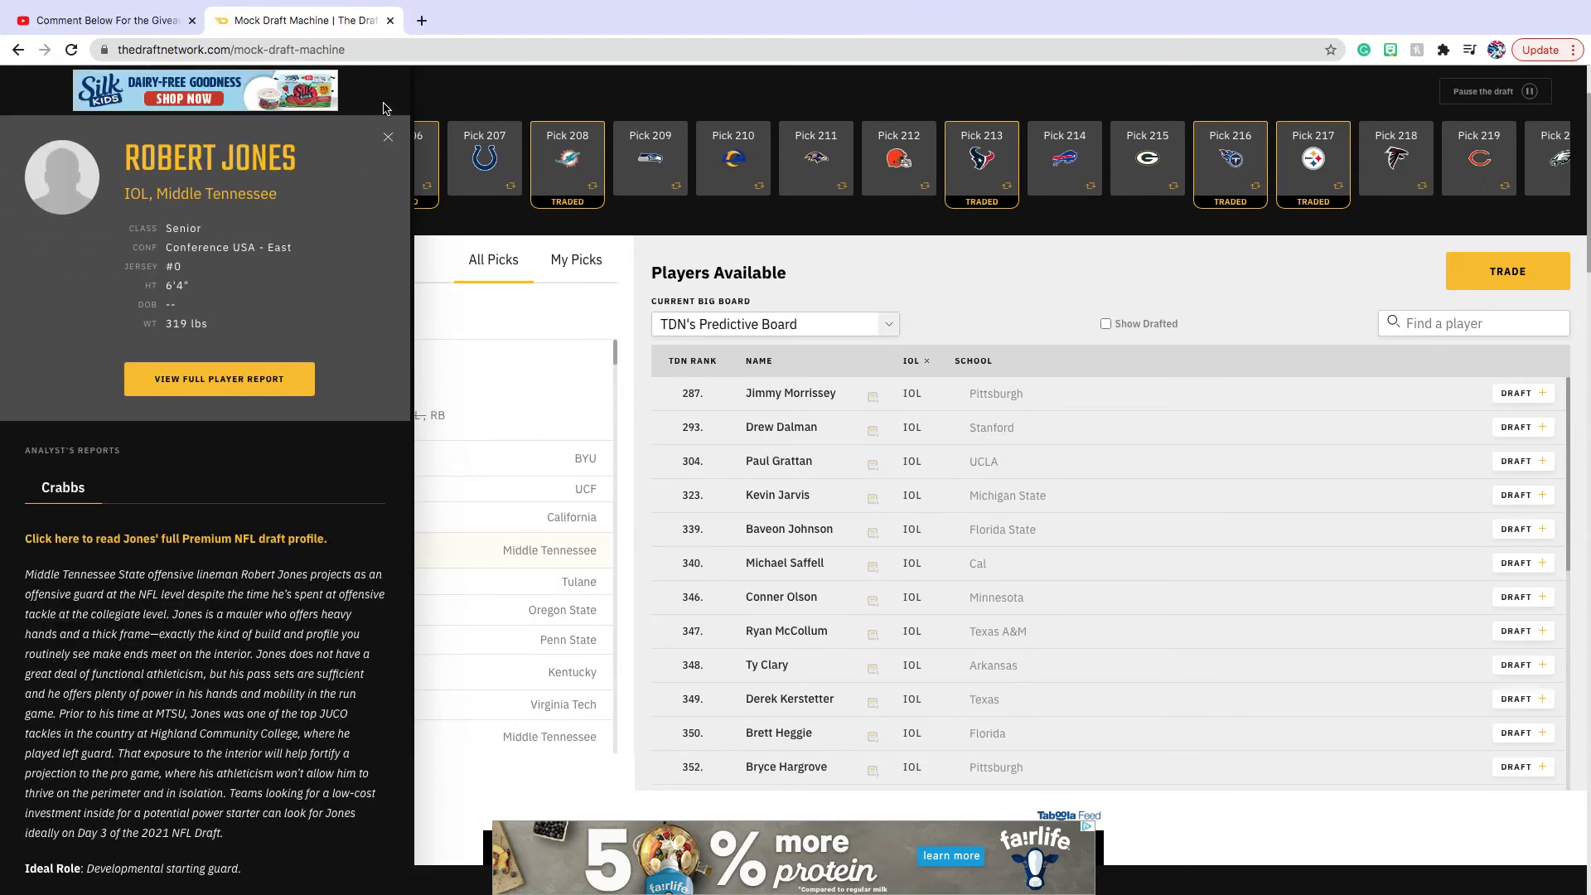
left_click(389, 135)
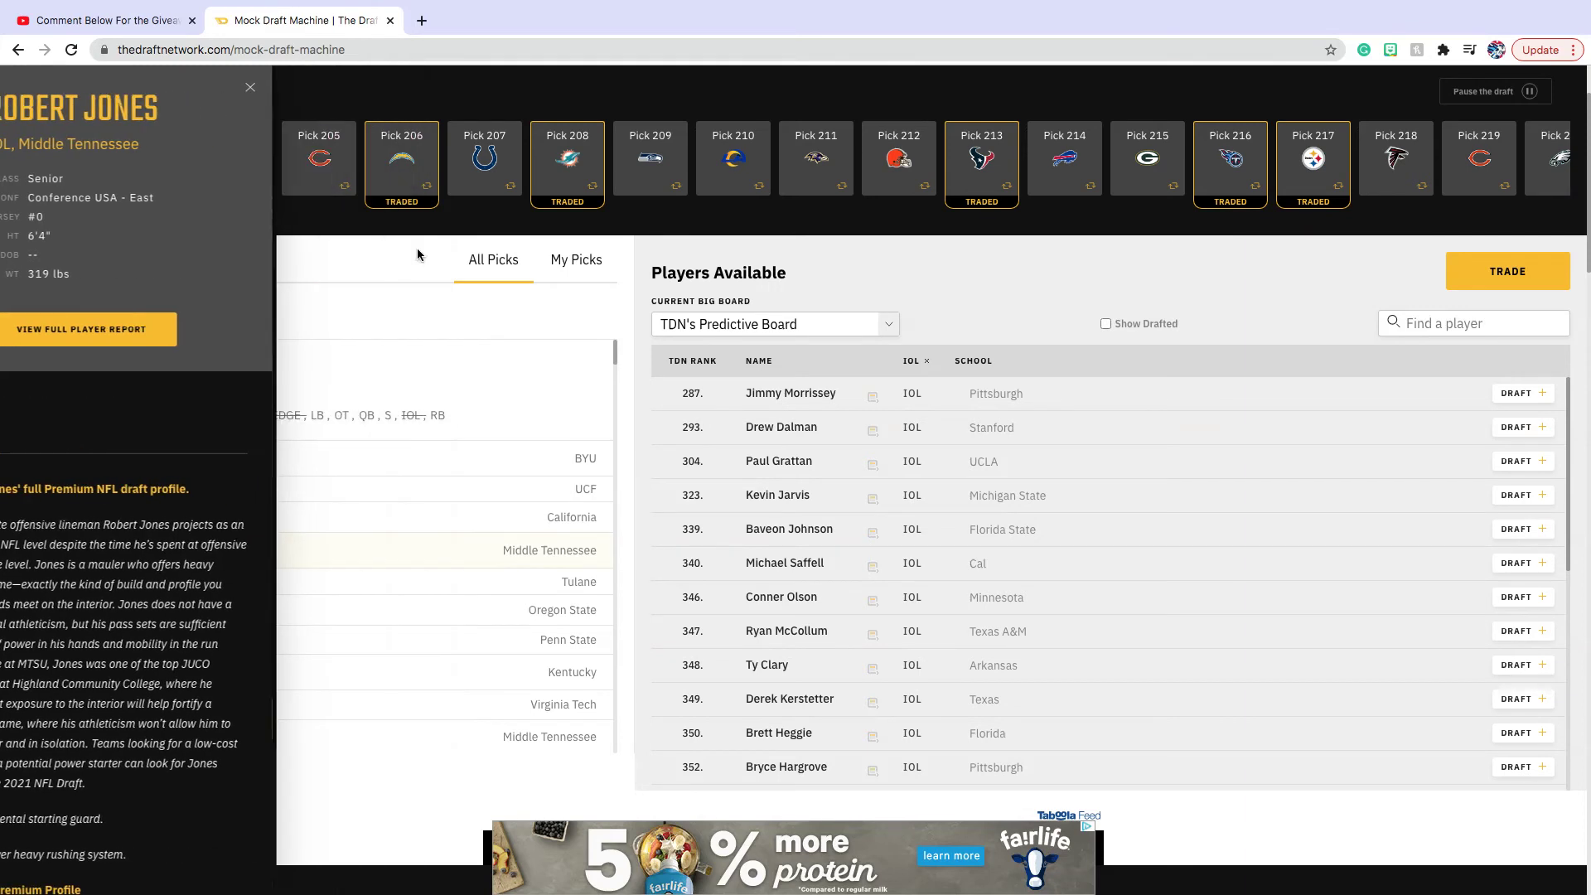
left_click(912, 361)
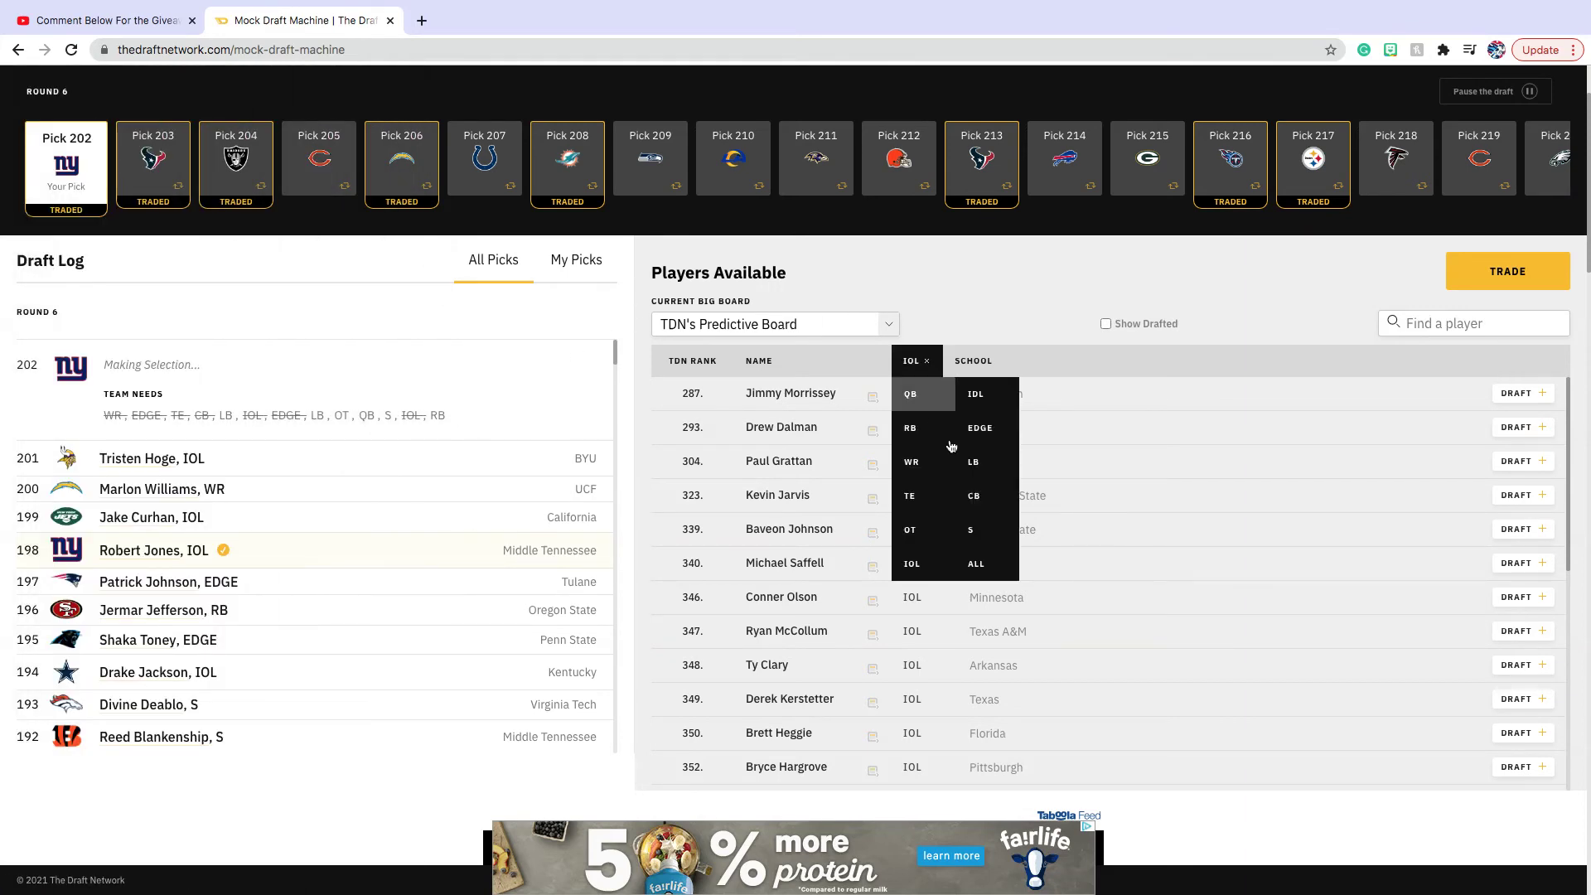
Swap the IOL filter for LB and draft Garret Wallow with the Giants' pick 202
left_click(982, 565)
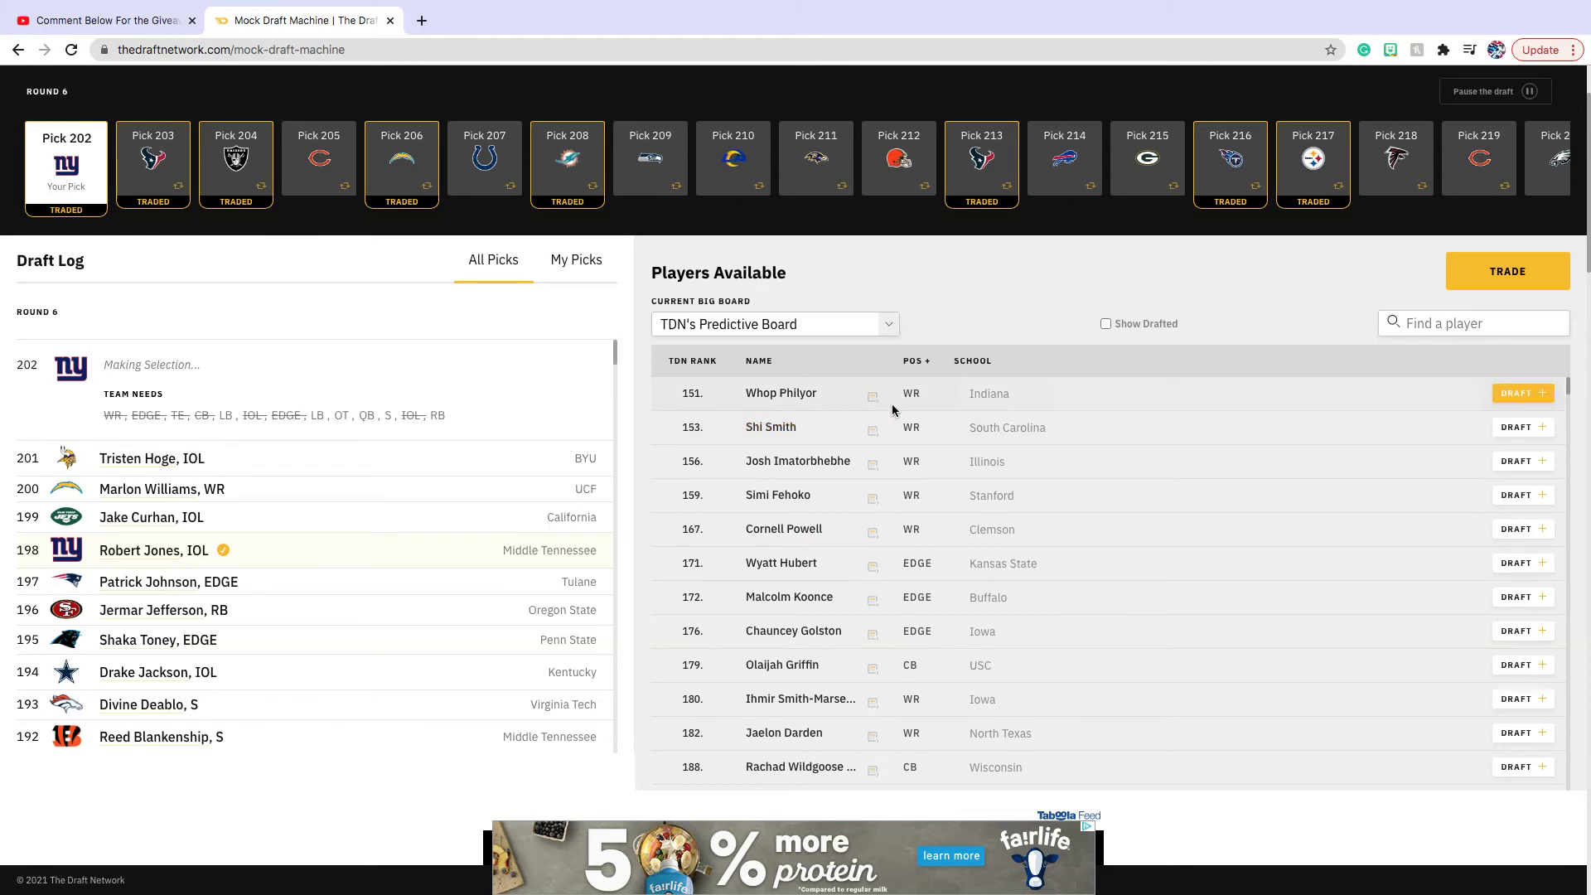
left_click(912, 365)
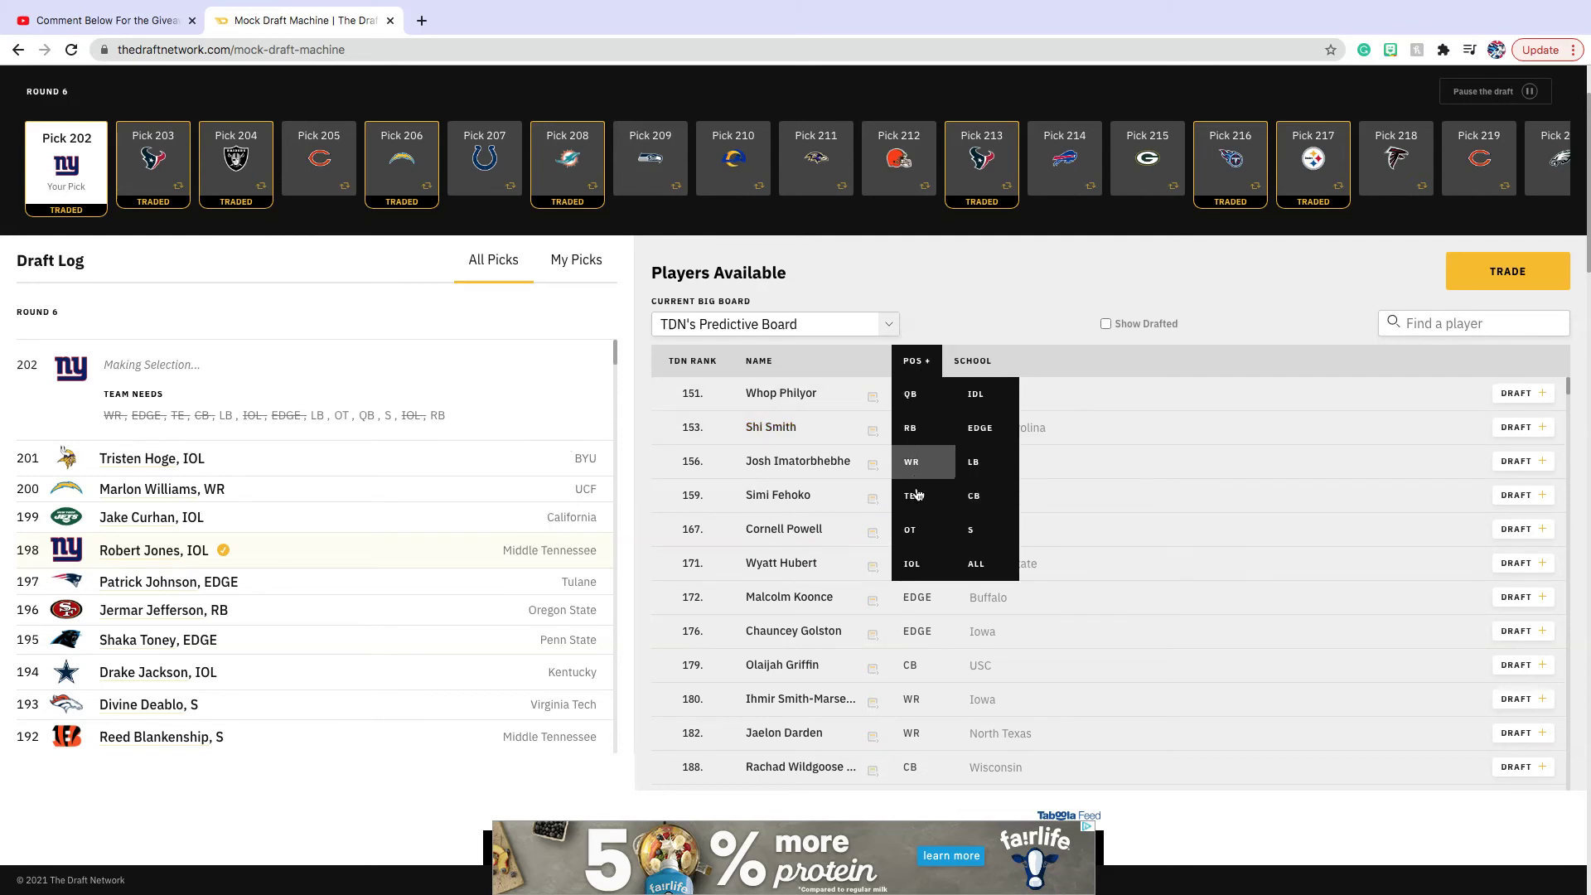
left_click(973, 459)
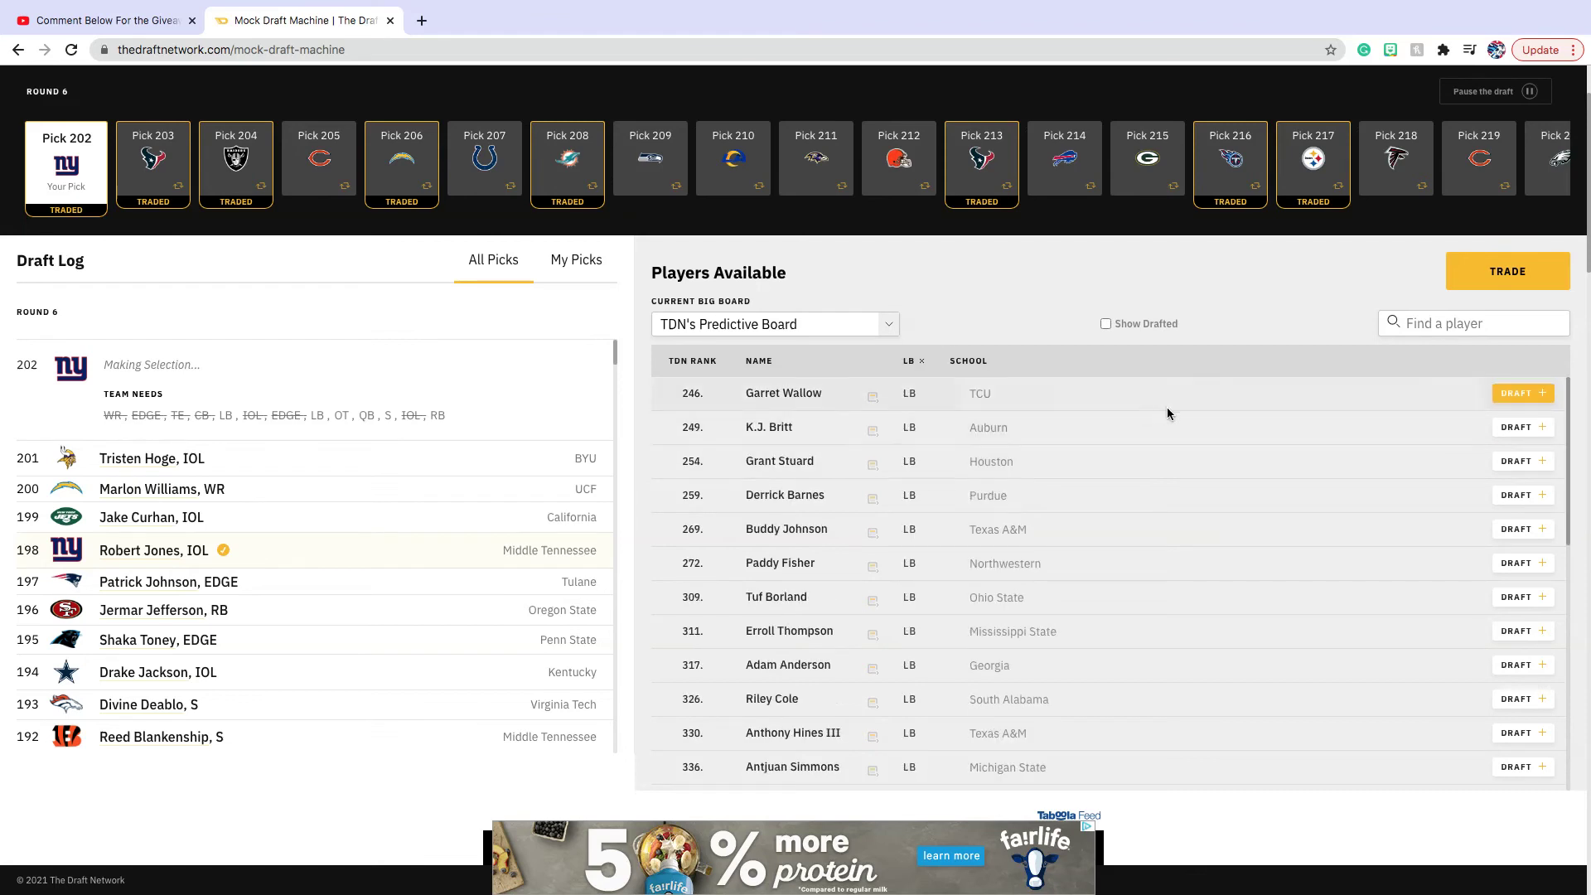
left_click(1544, 396)
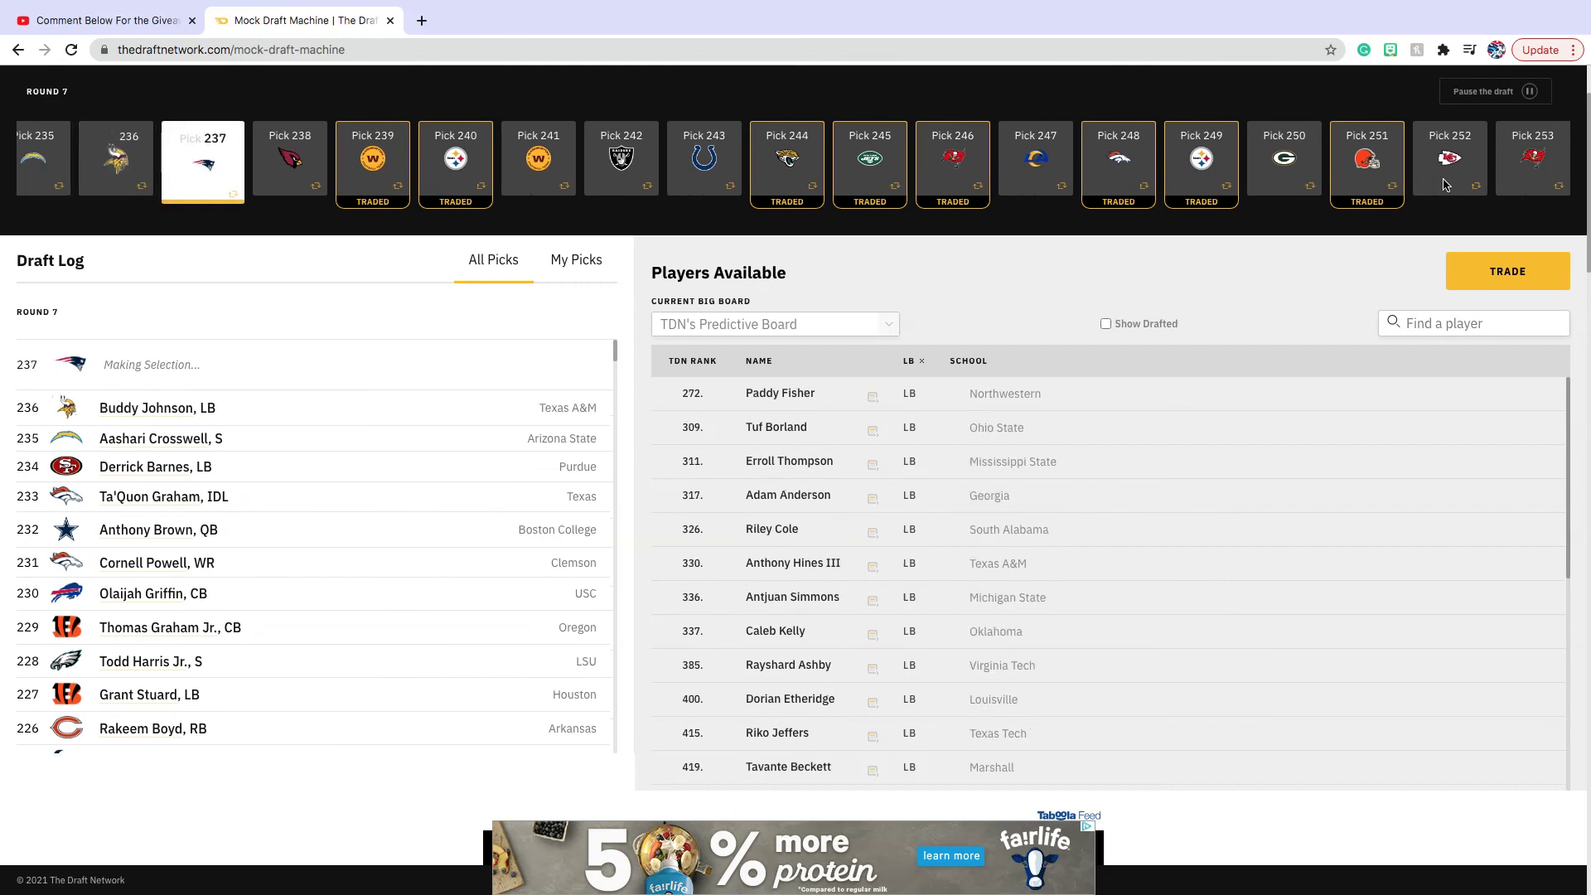
Switch the draft log to My Picks to list the Giants' six selections
left_click(578, 271)
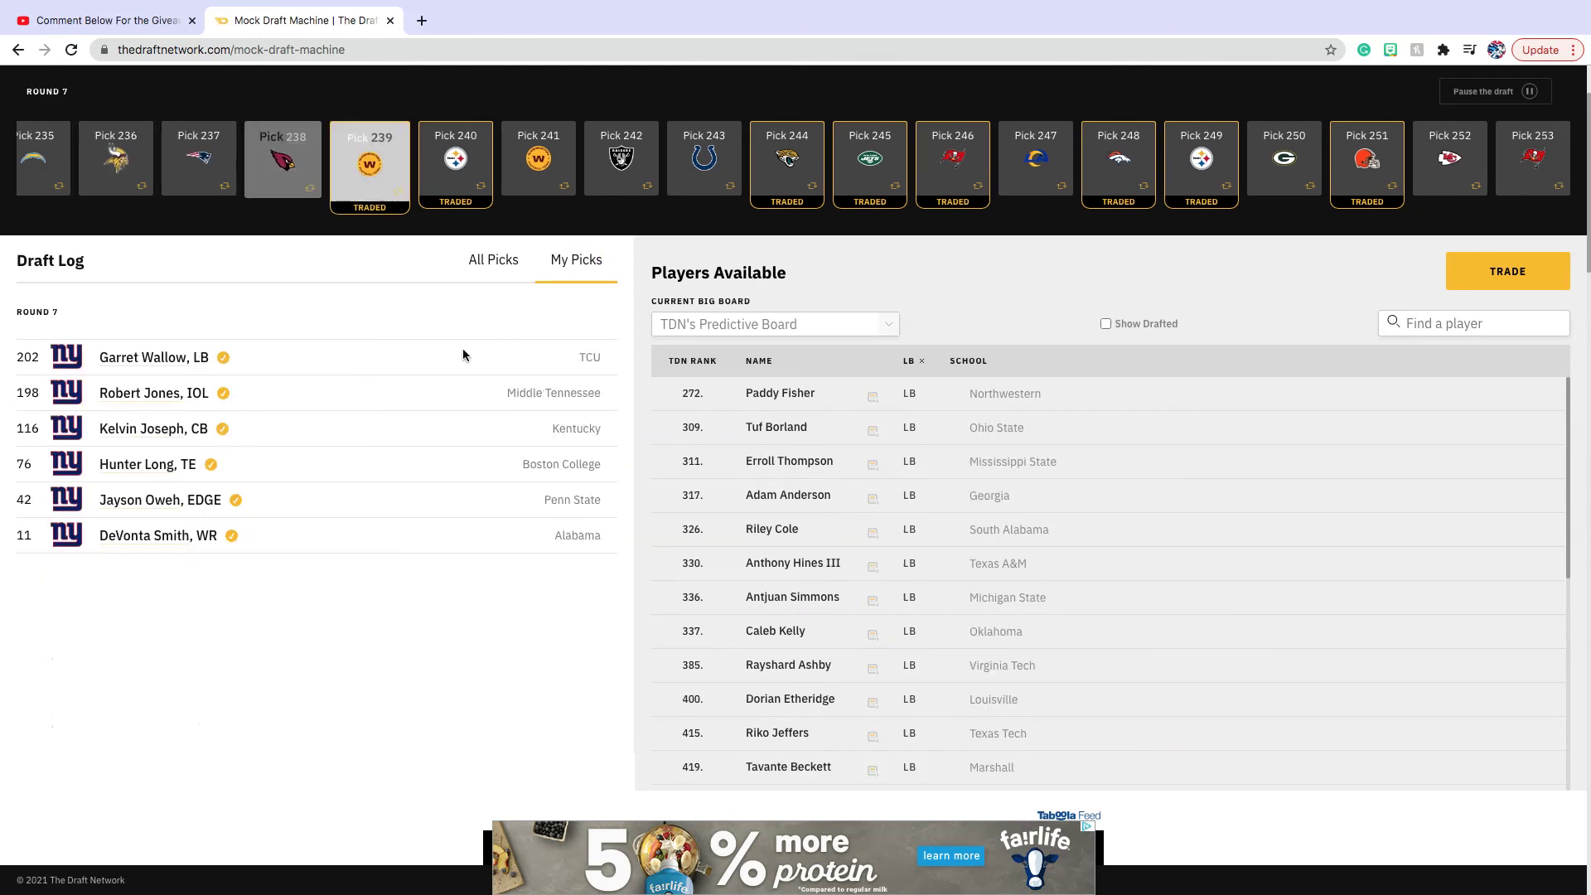